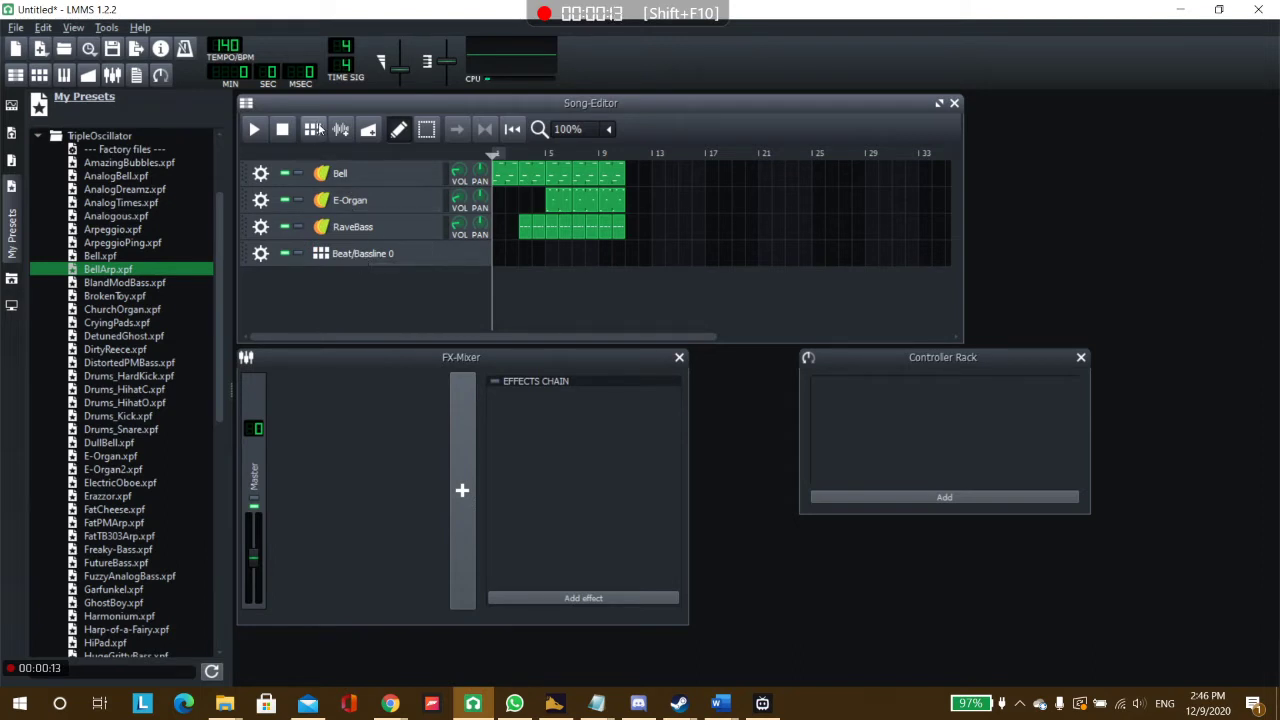
Open Beat/Bassline 0 in the Beat+Bassline Editor, widen the editor window, and remove the default Kicker track.
{"action": "left_click", "coordinate": [364, 259]}
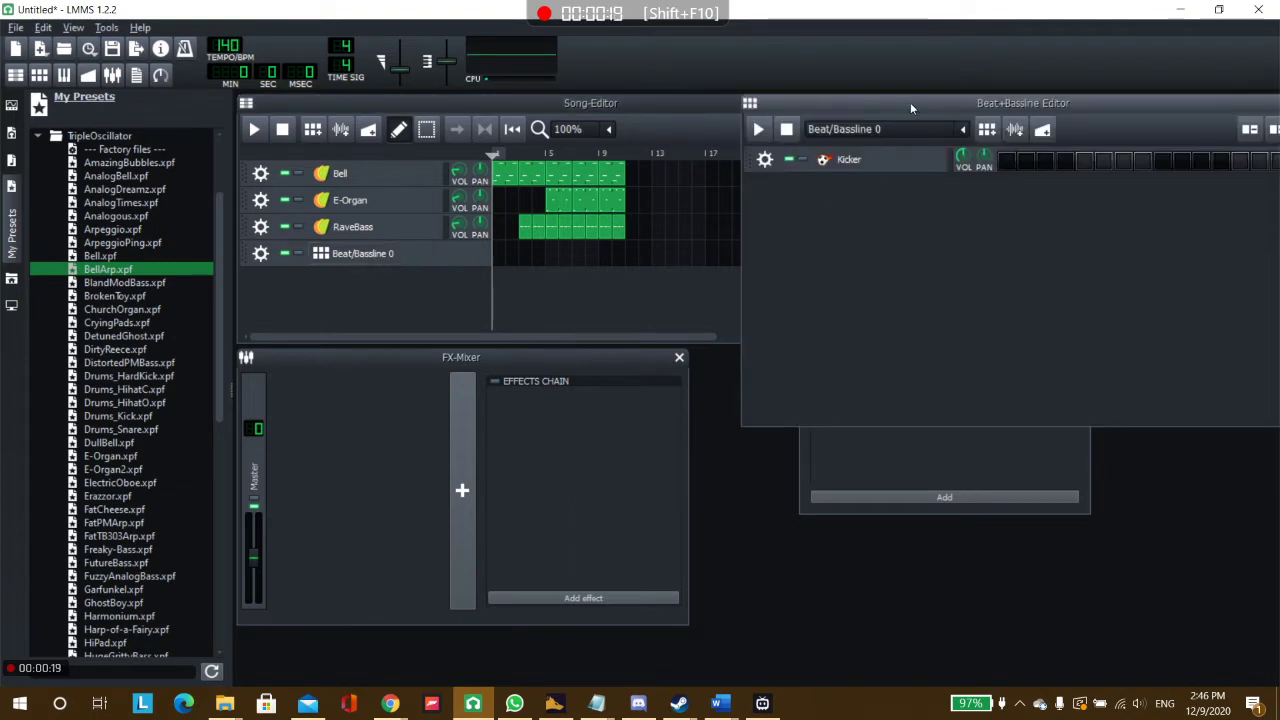
{"action": "left_click_drag", "start_coordinate": [910, 102], "coordinate": [452, 220]}
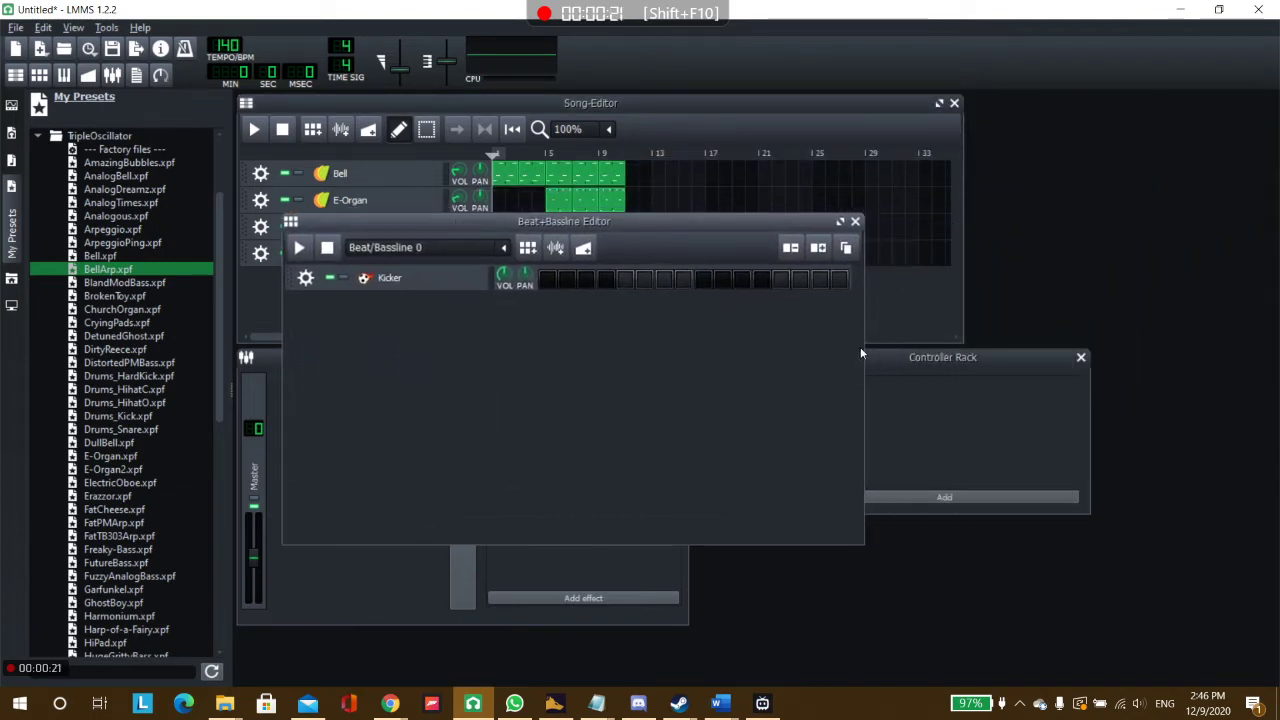
{"action": "left_click_drag", "start_coordinate": [864, 350], "coordinate": [1265, 354]}
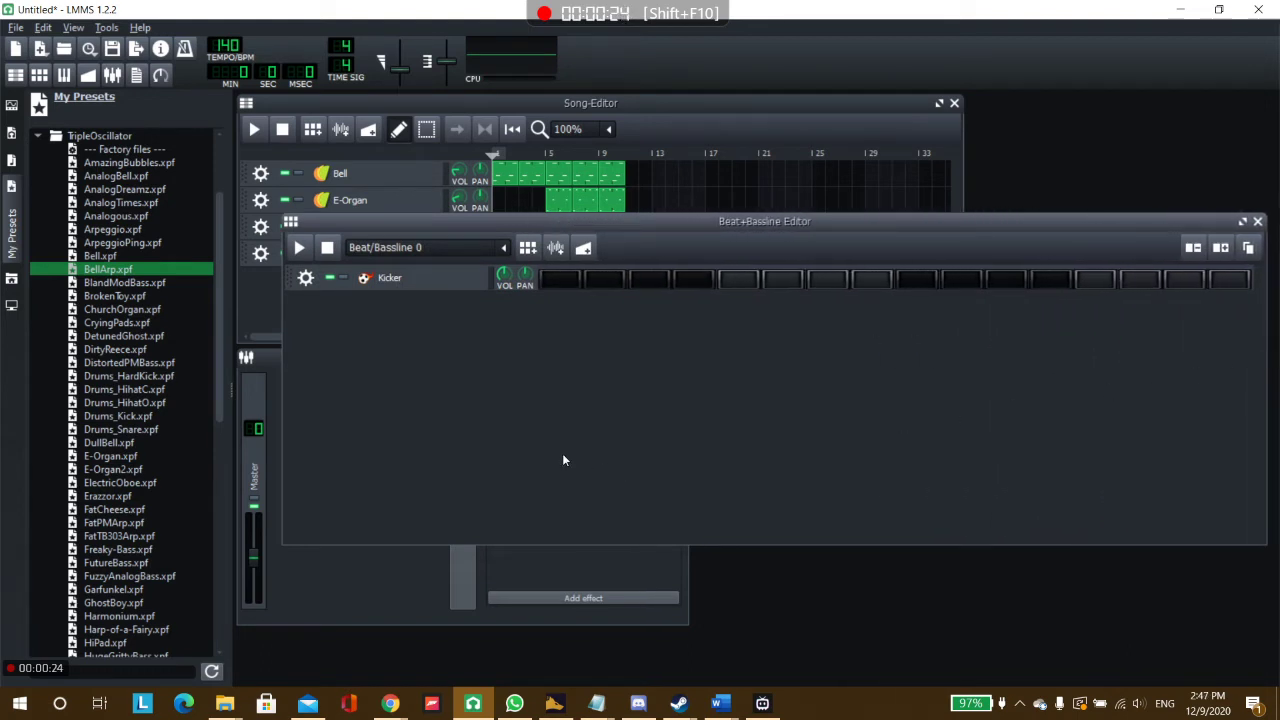
{"action": "left_click", "coordinate": [307, 279]}
{"action": "left_click", "coordinate": [318, 313]}
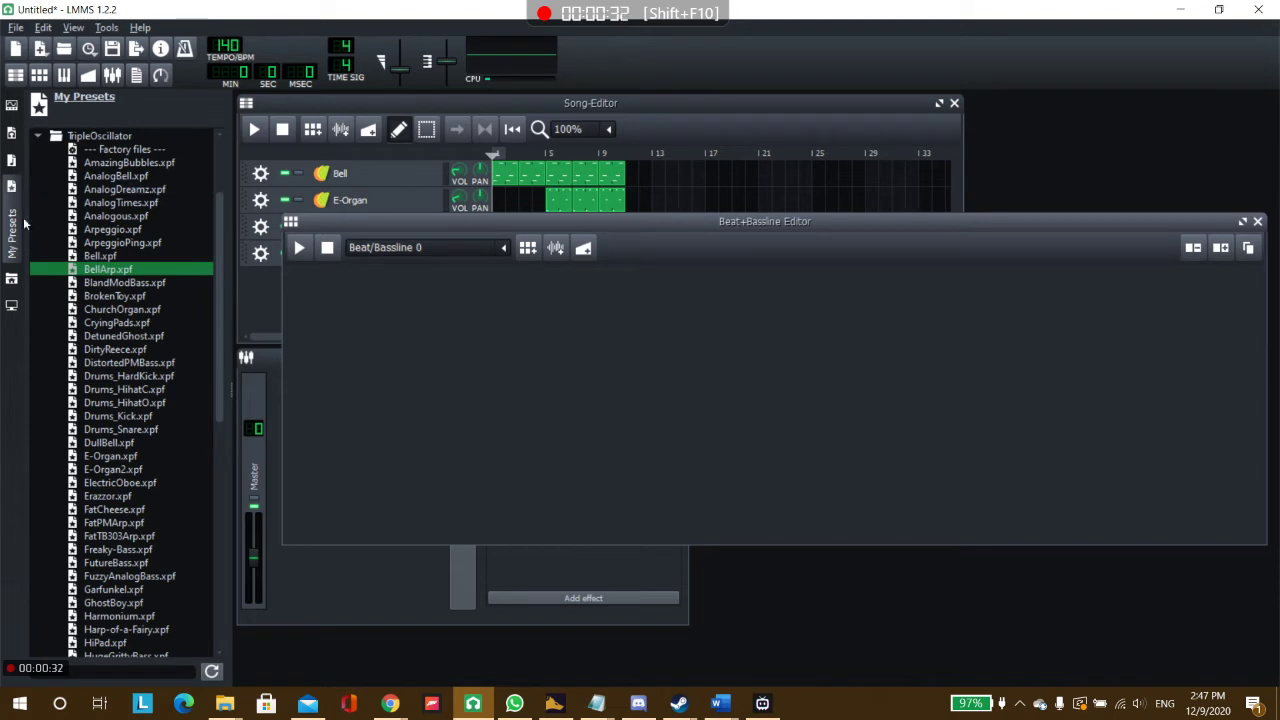
Collapse the drumsynth folder in My Samples and expand the drums folder.
{"action": "left_click", "coordinate": [11, 164]}
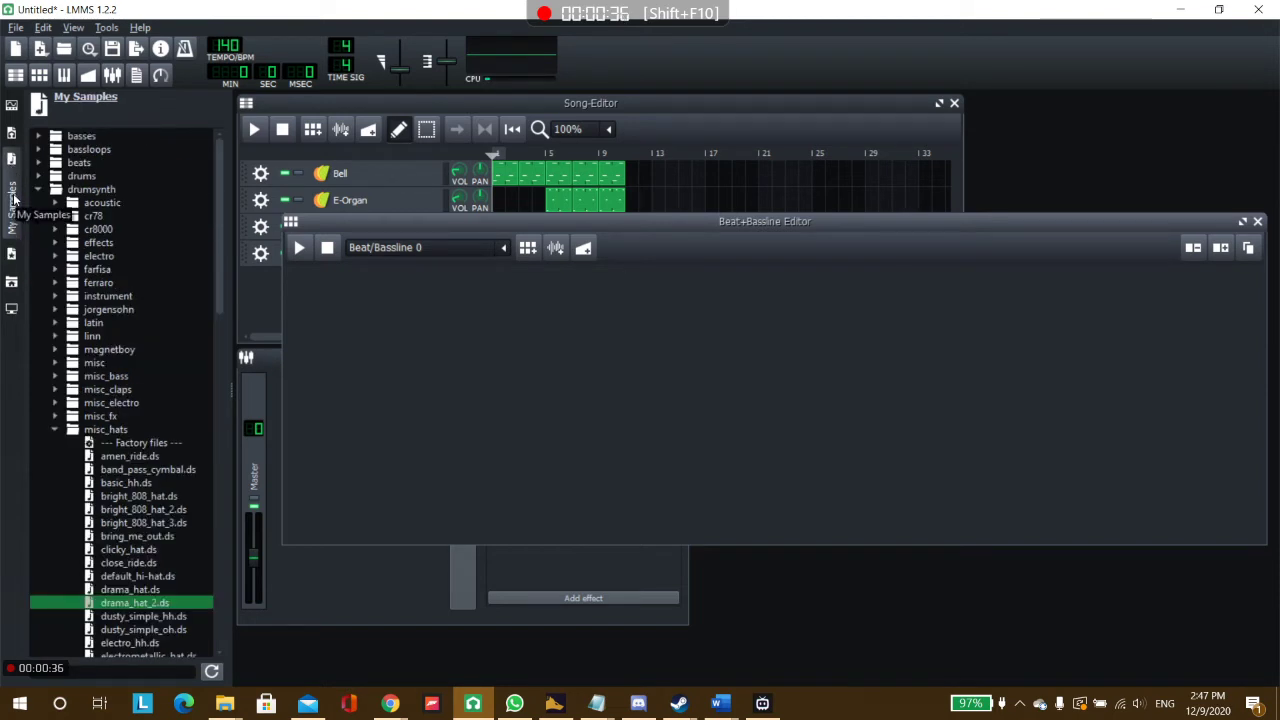
{"action": "left_click", "coordinate": [37, 189]}
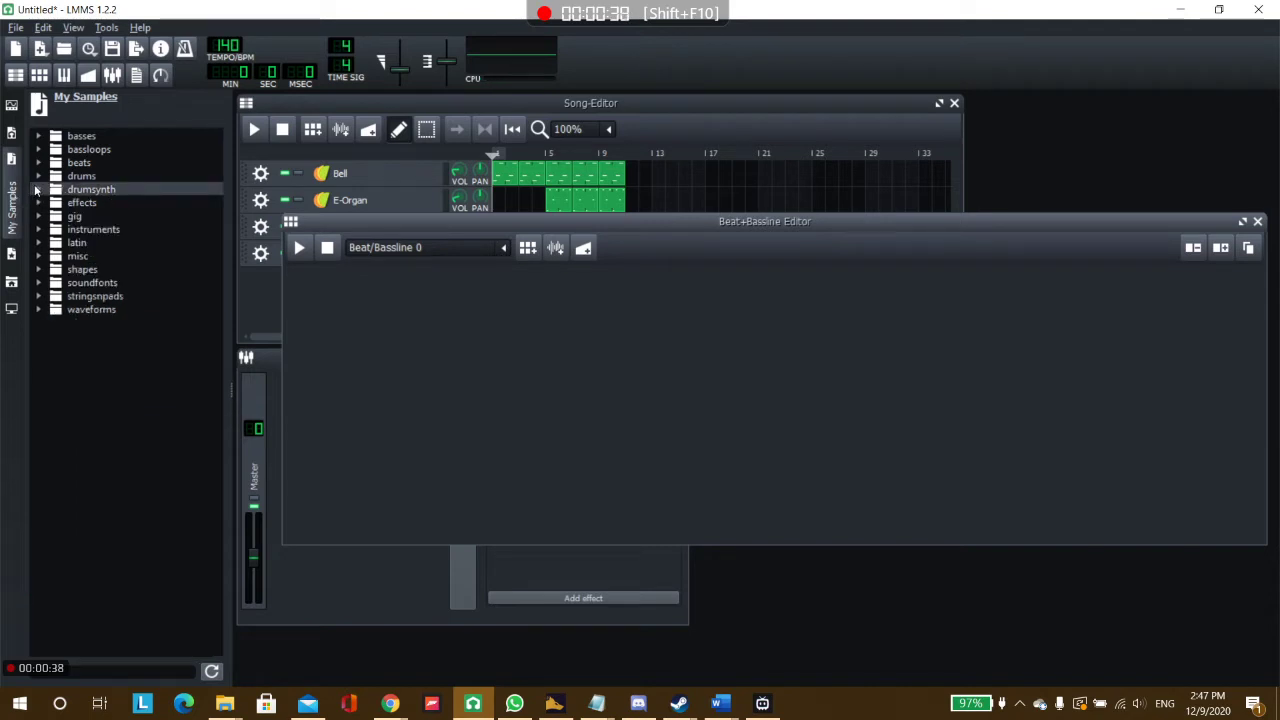
{"action": "left_click", "coordinate": [36, 190]}
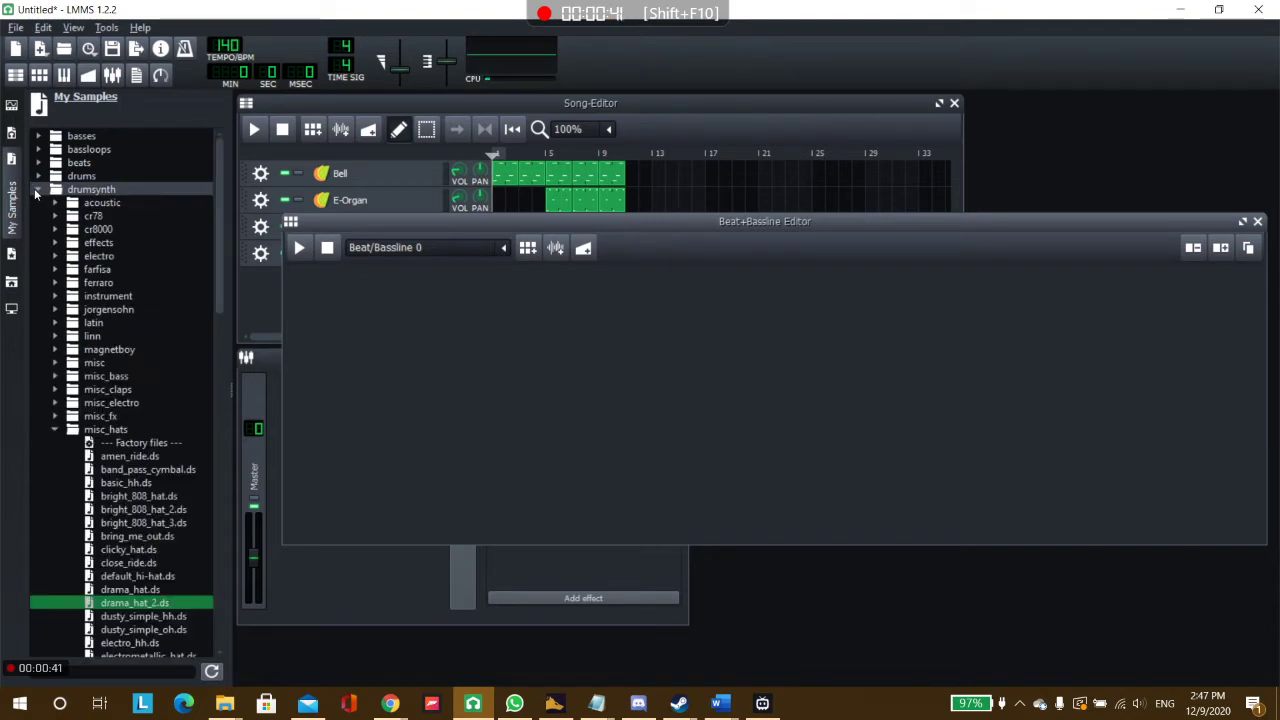
{"action": "left_click", "coordinate": [37, 189]}
{"action": "left_click", "coordinate": [37, 176]}
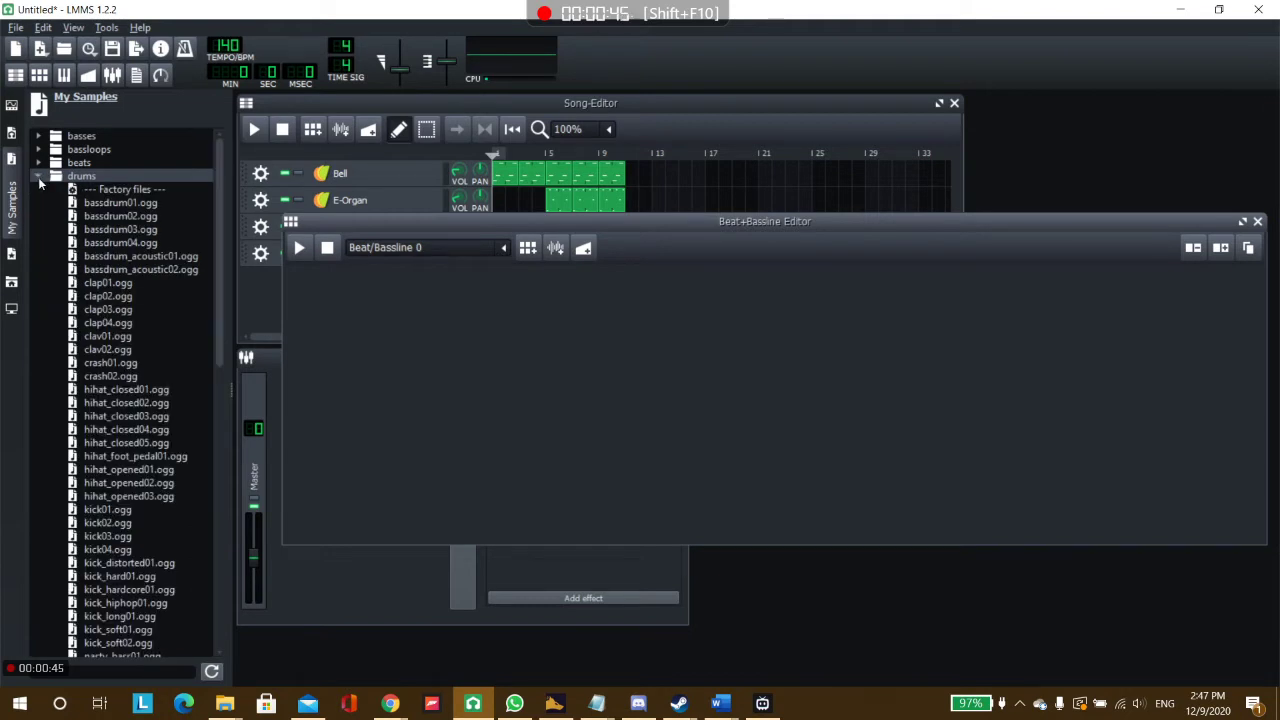
Find kick01.ogg among the drum samples, preview it, and add it as a track in Beat/Bassline 0.
{"action": "scroll", "coordinate": [112, 238], "scroll_direction": "down", "scroll_amount": 4}
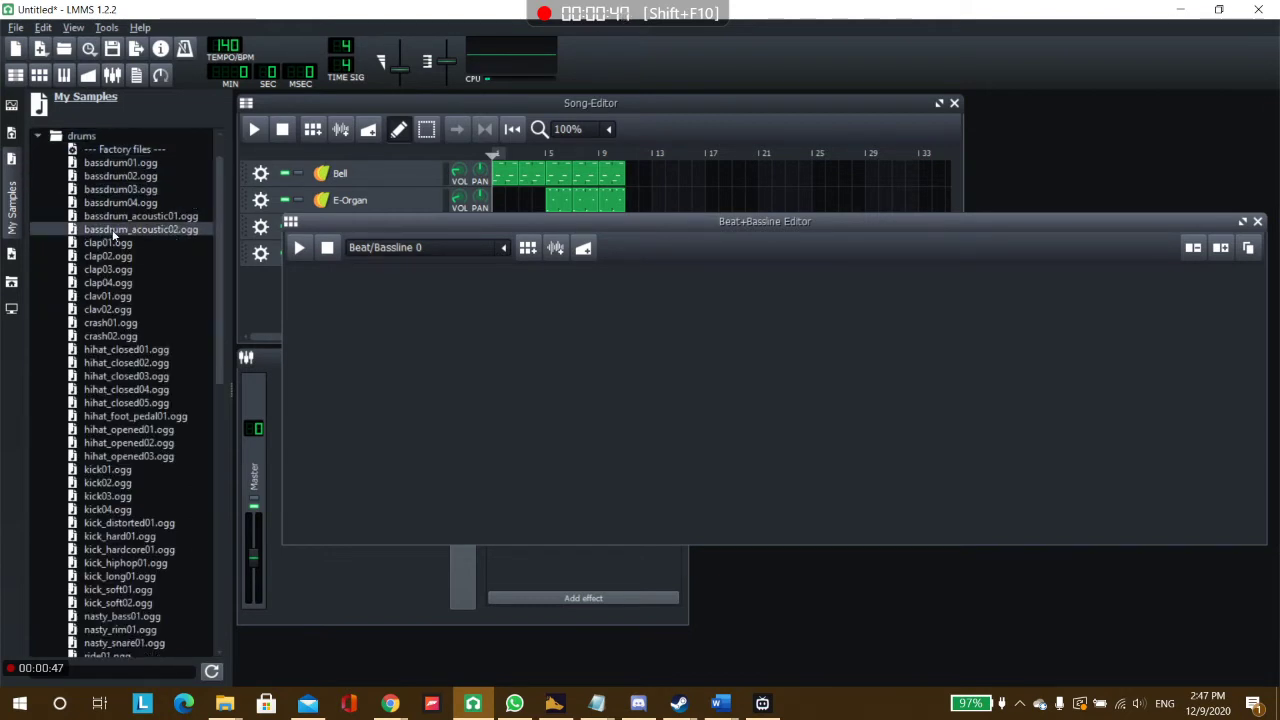
{"action": "scroll", "coordinate": [112, 238], "scroll_direction": "down", "scroll_amount": 8}
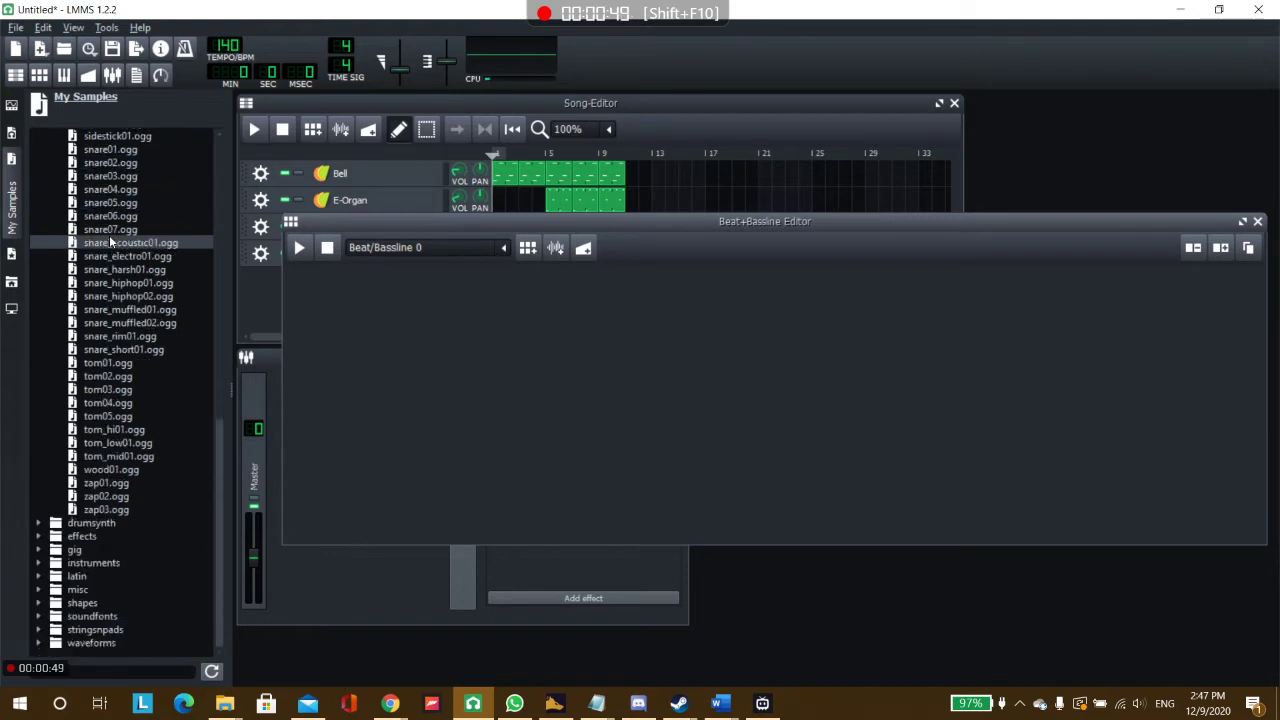
{"action": "scroll", "coordinate": [110, 240], "scroll_direction": "up", "scroll_amount": 10}
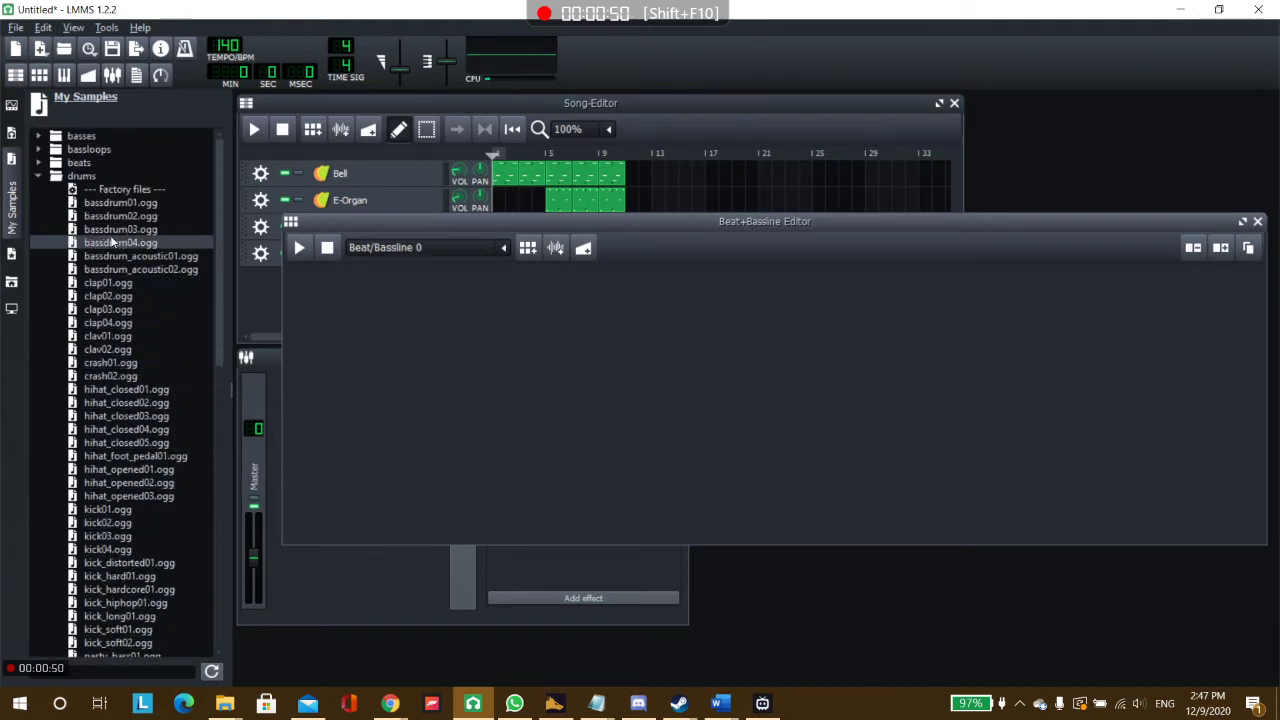
{"action": "scroll", "coordinate": [110, 253], "scroll_direction": "up", "scroll_amount": 1}
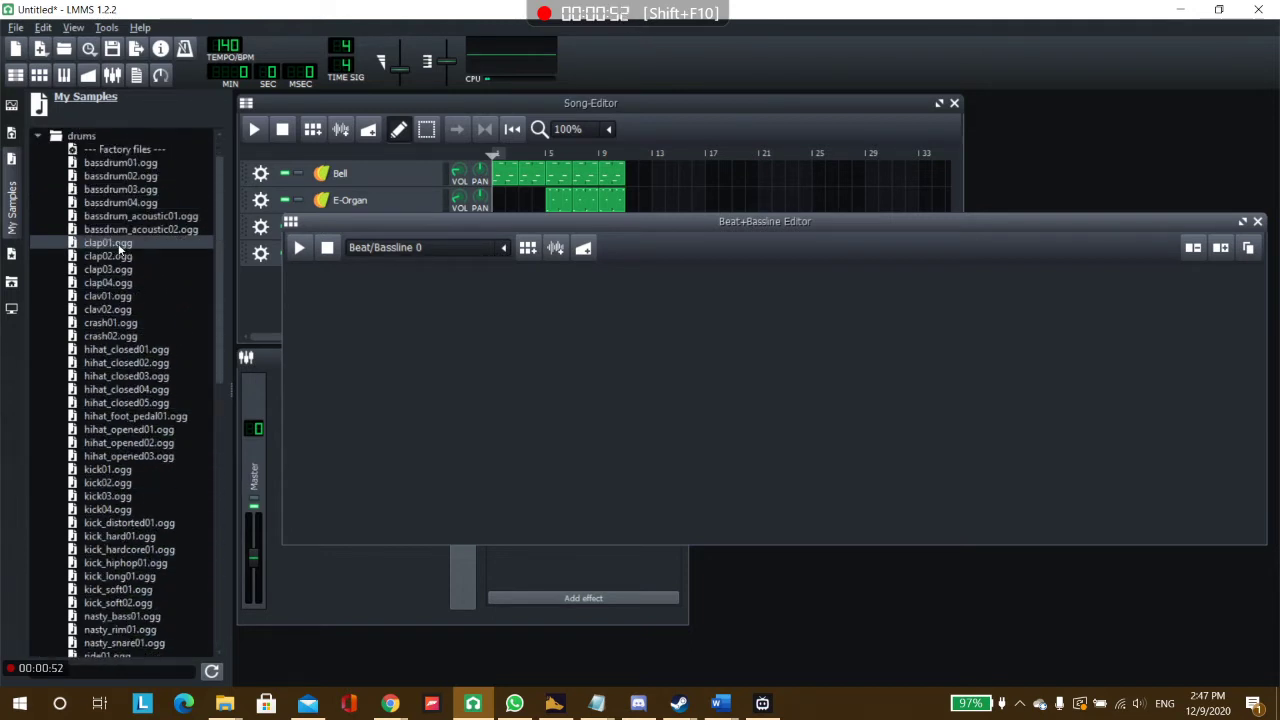
{"action": "scroll", "coordinate": [125, 284], "scroll_direction": "down", "scroll_amount": 1}
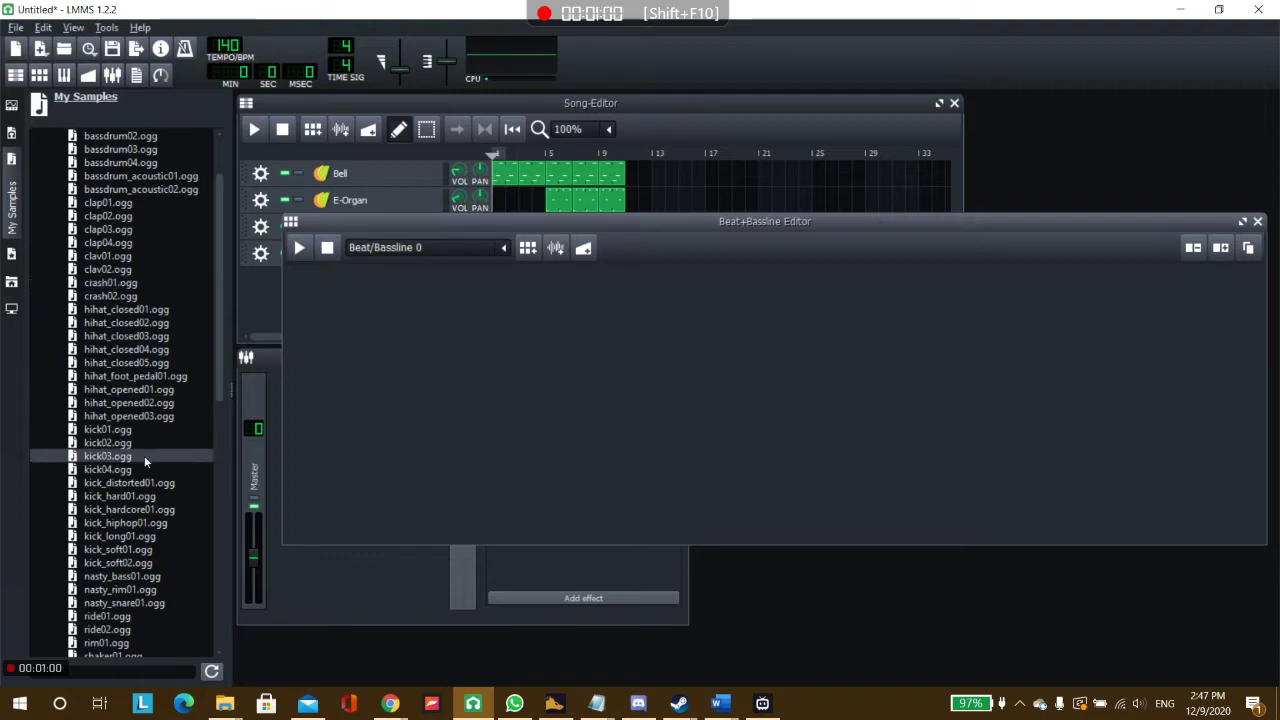
{"action": "scroll", "coordinate": [143, 460], "scroll_direction": "up", "scroll_amount": 2}
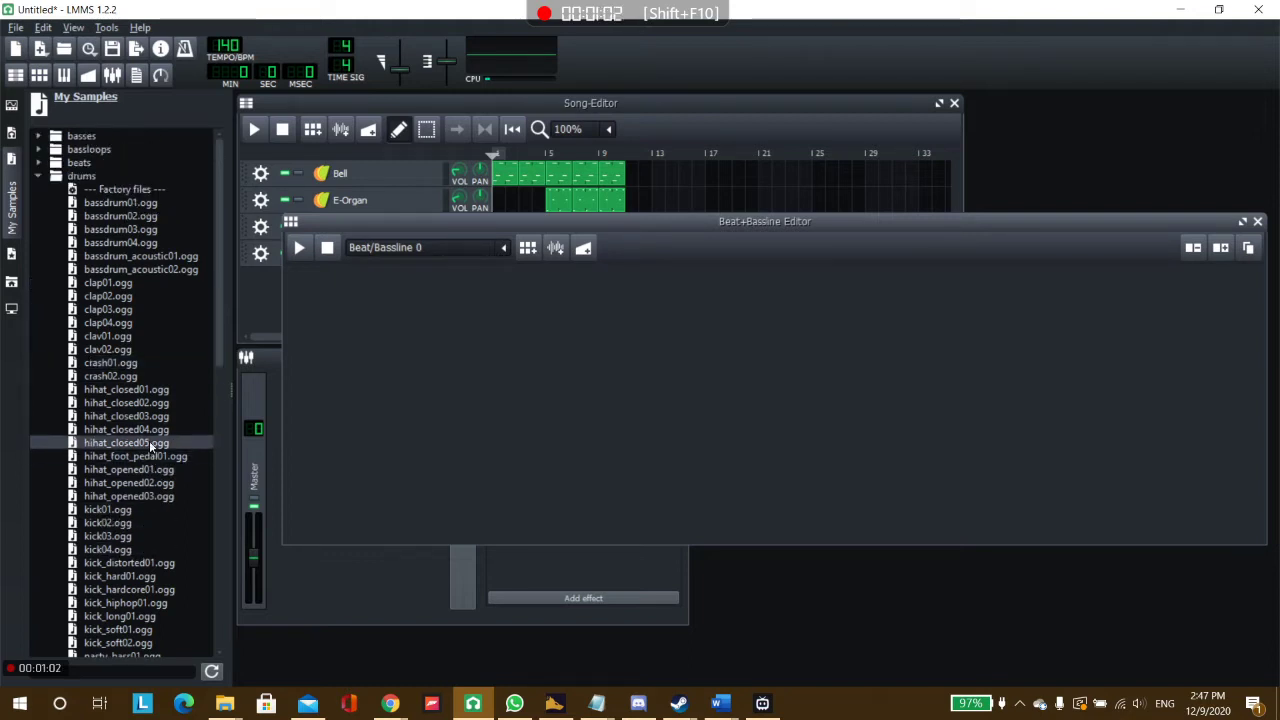
{"action": "scroll", "coordinate": [133, 345], "scroll_direction": "down", "scroll_amount": 4}
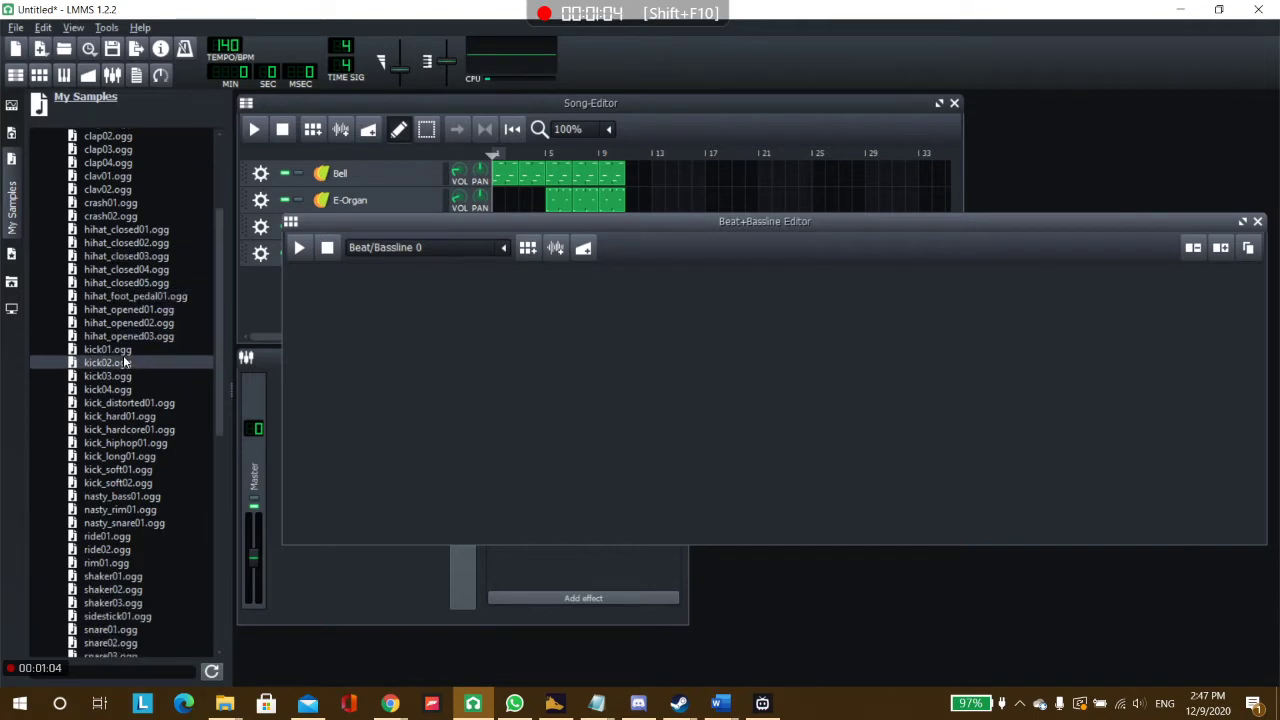
{"action": "left_click", "coordinate": [120, 351]}
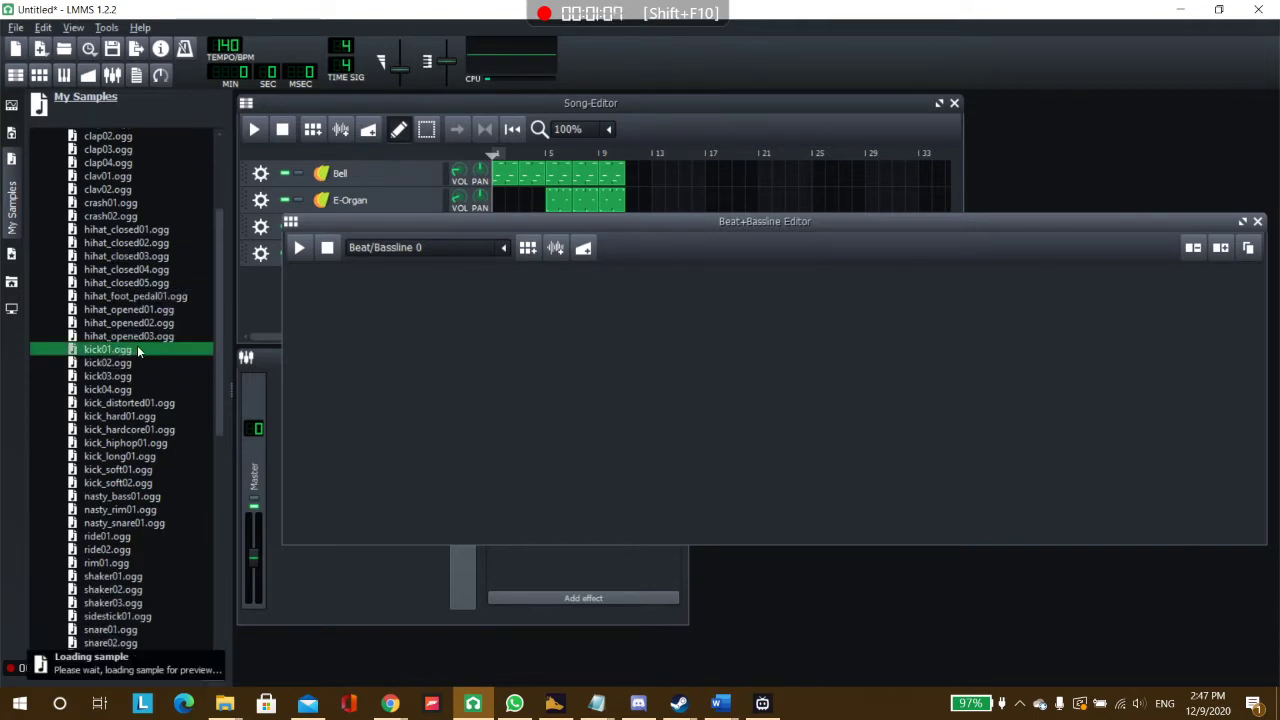
{"action": "left_click_drag", "start_coordinate": [128, 350], "coordinate": [355, 306]}
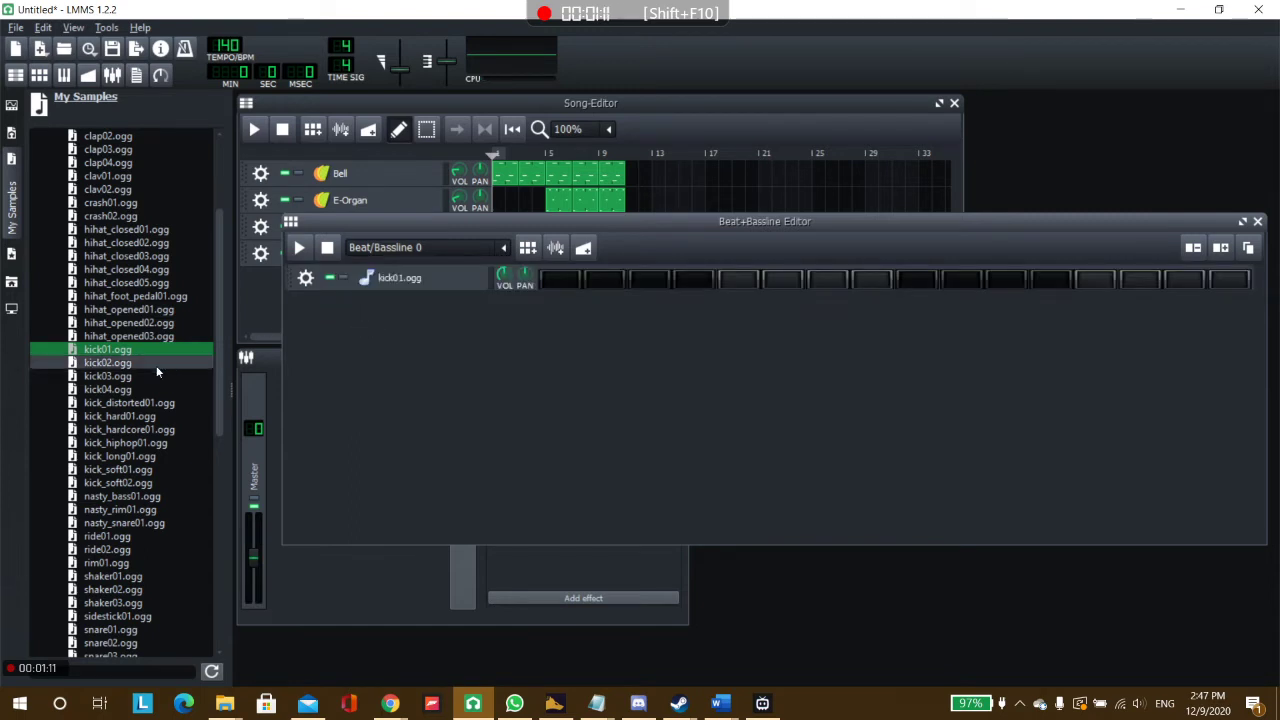
Add snare01.ogg and hihat_closed01.ogg from the drum samples as further tracks below the kick.
{"action": "scroll", "coordinate": [123, 515], "scroll_direction": "down", "scroll_amount": 3}
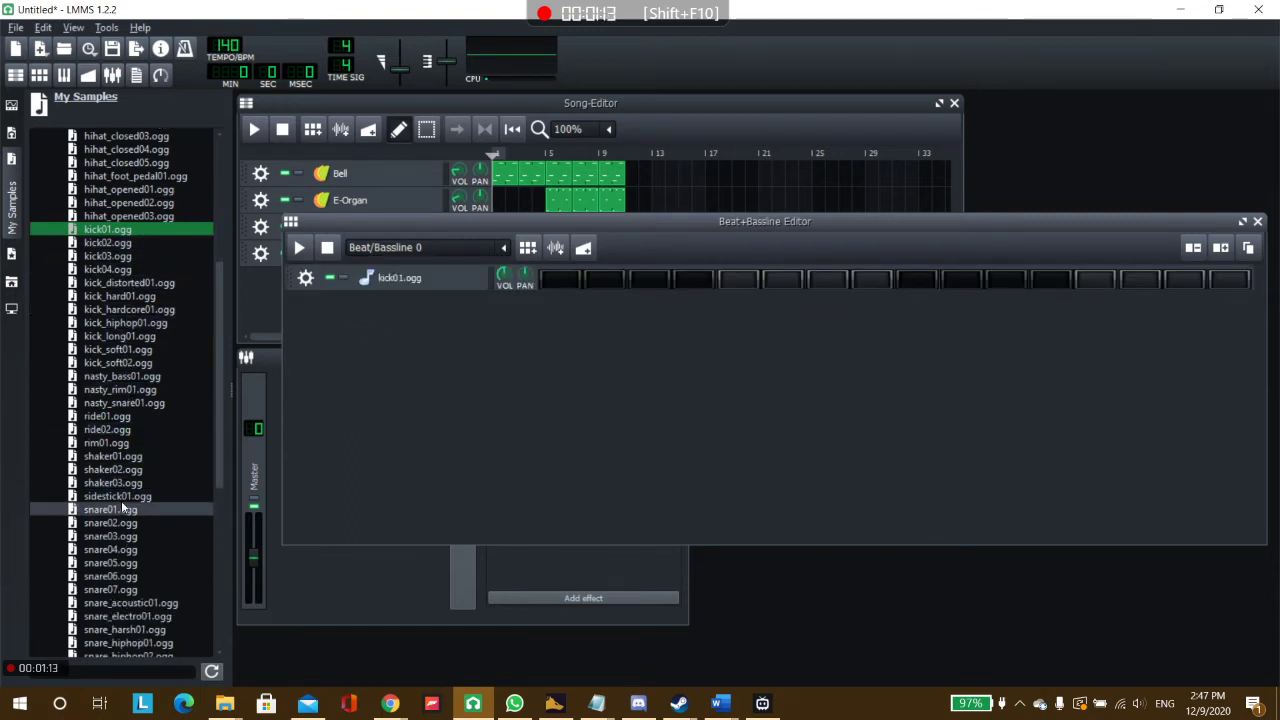
{"action": "left_click_drag", "start_coordinate": [117, 510], "coordinate": [422, 346]}
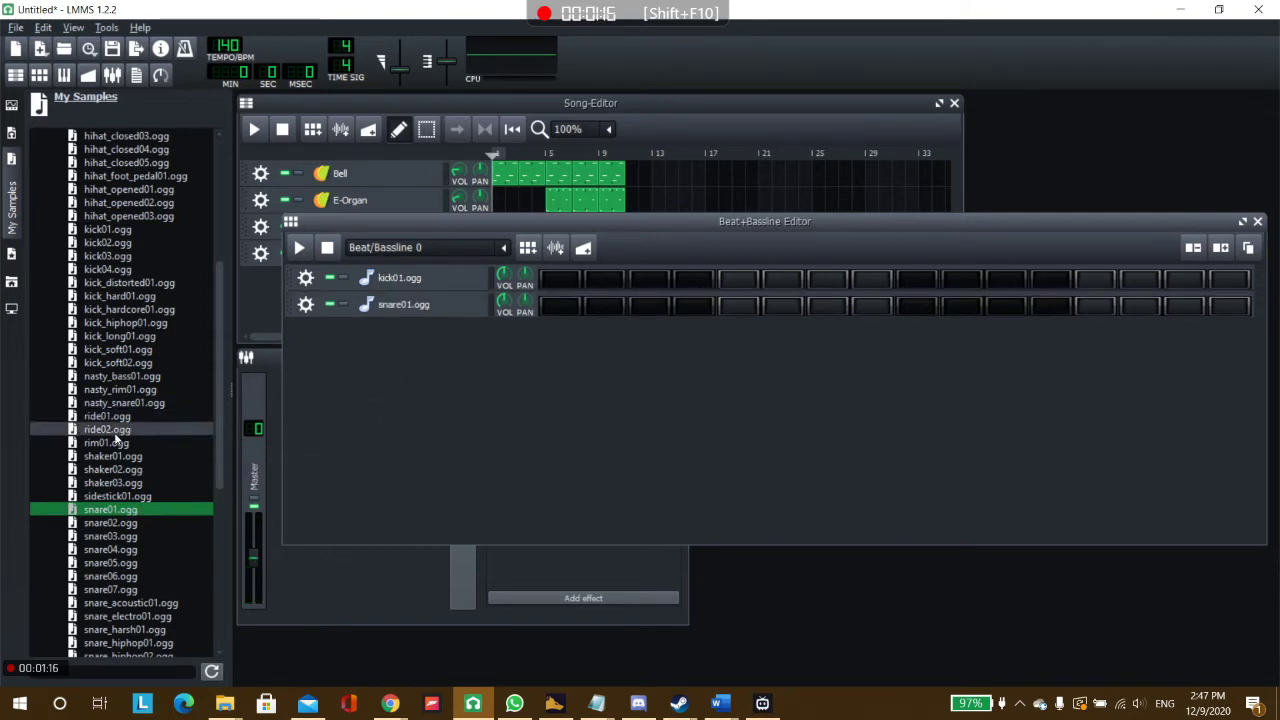
{"action": "scroll", "coordinate": [140, 370], "scroll_direction": "up", "scroll_amount": 5}
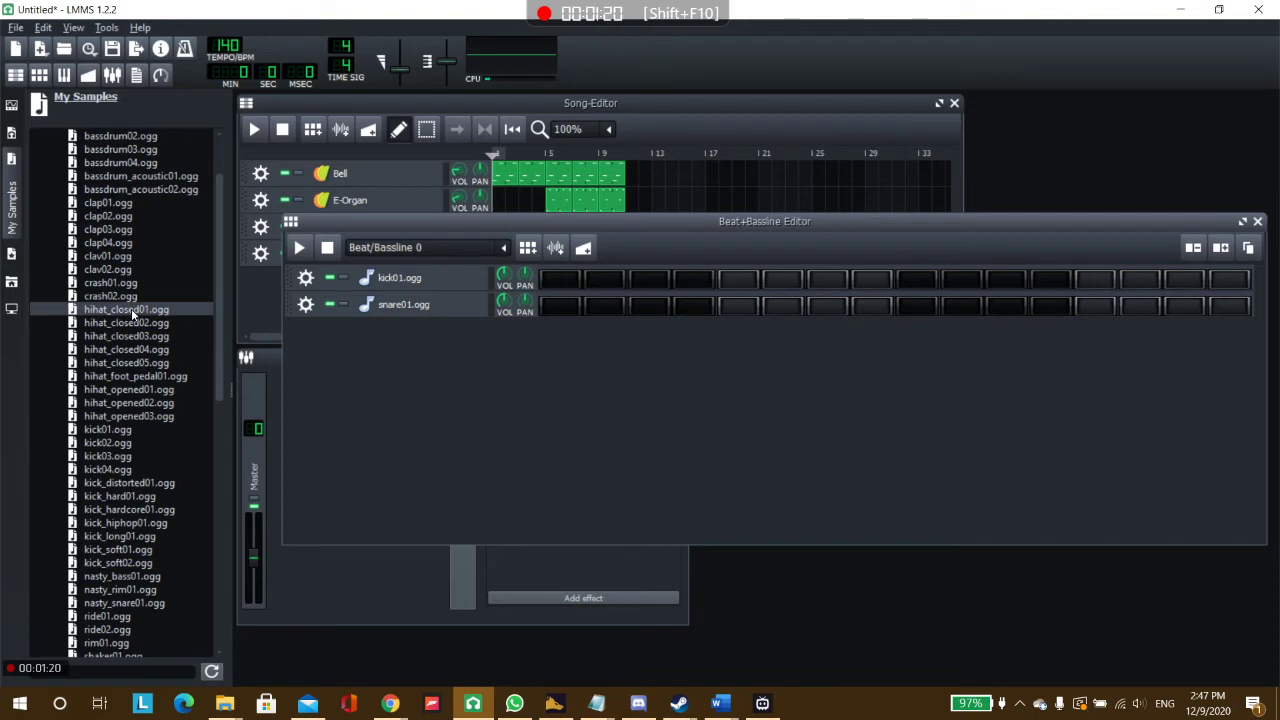
{"action": "left_click_drag", "start_coordinate": [131, 313], "coordinate": [380, 357]}
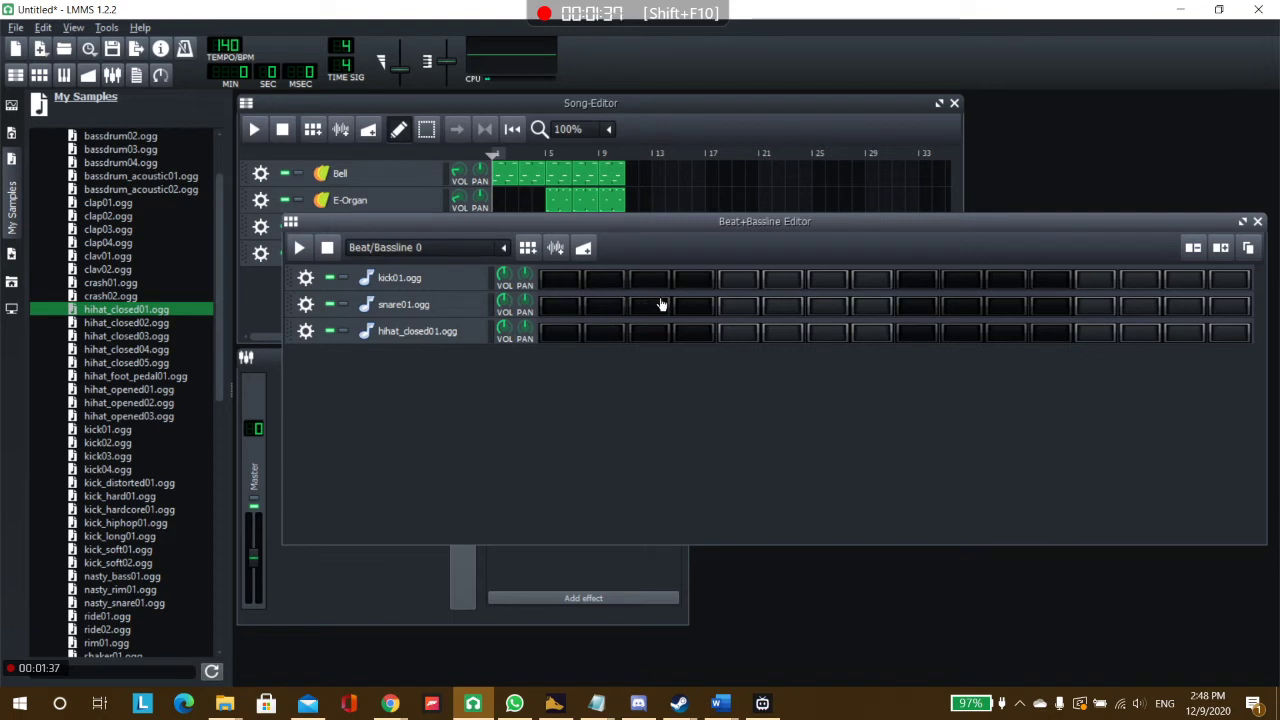
Place kick01 hits on steps 1, 5, 9 and 13 of Beat/Bassline 0 and play the pattern back.
{"action": "left_click", "coordinate": [561, 283]}
{"action": "left_click", "coordinate": [738, 284]}
{"action": "left_click", "coordinate": [916, 284]}
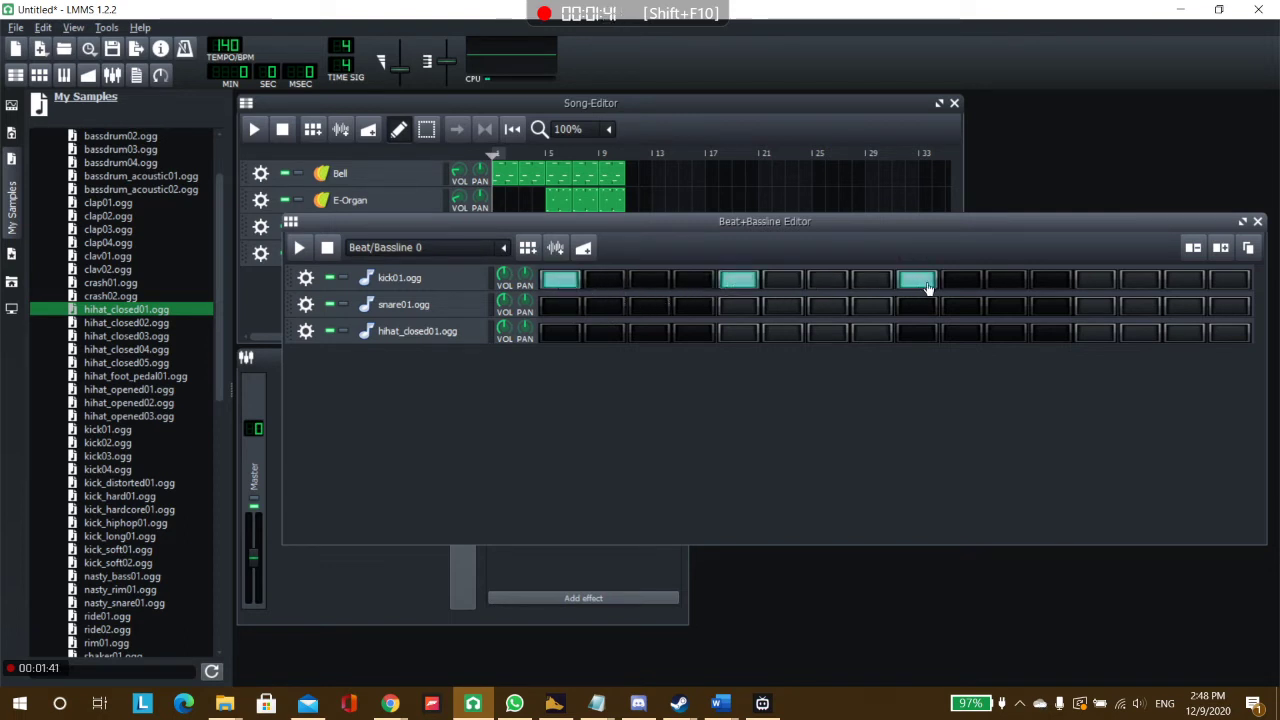
{"action": "left_click", "coordinate": [1092, 282]}
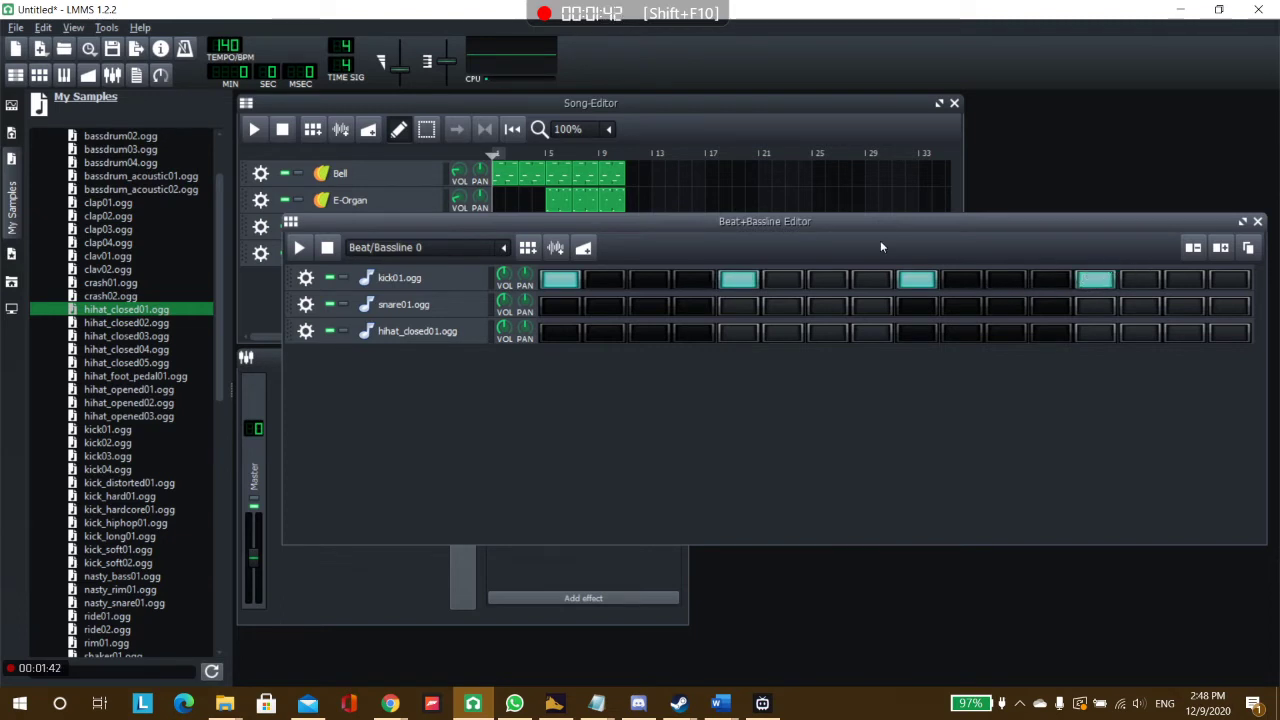
{"action": "left_click", "coordinate": [301, 249]}
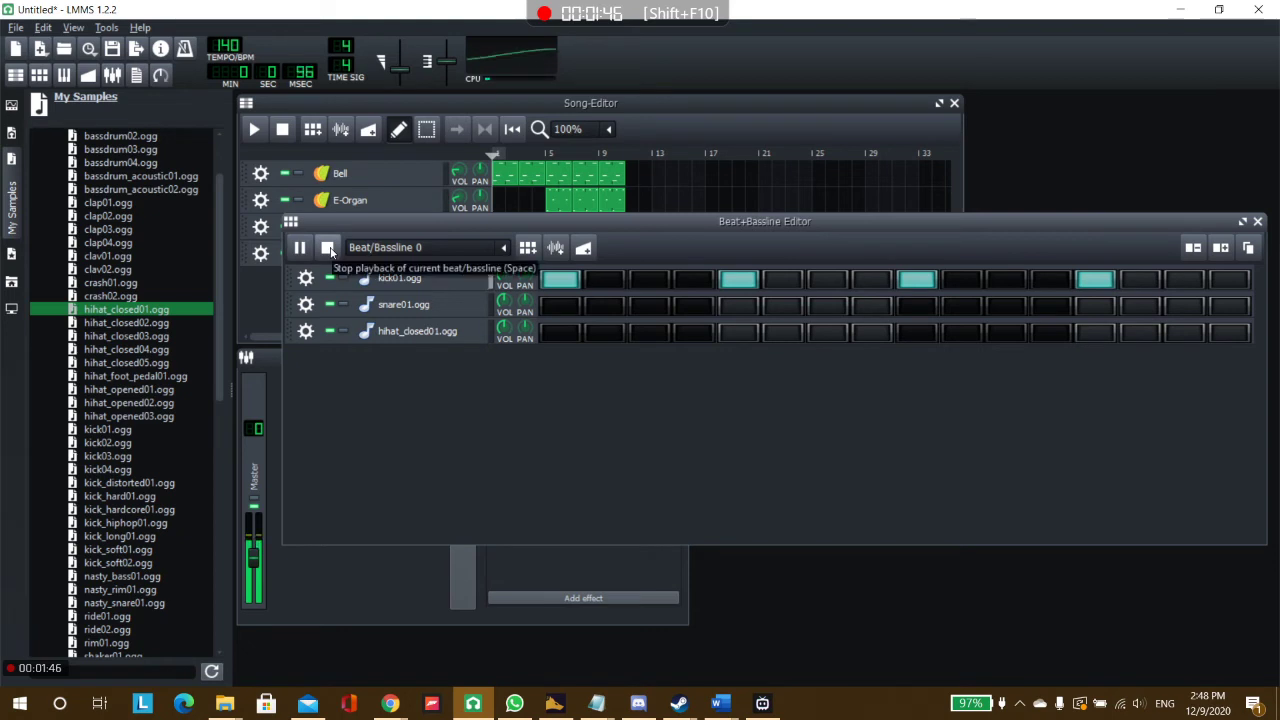
{"action": "left_click", "coordinate": [328, 248]}
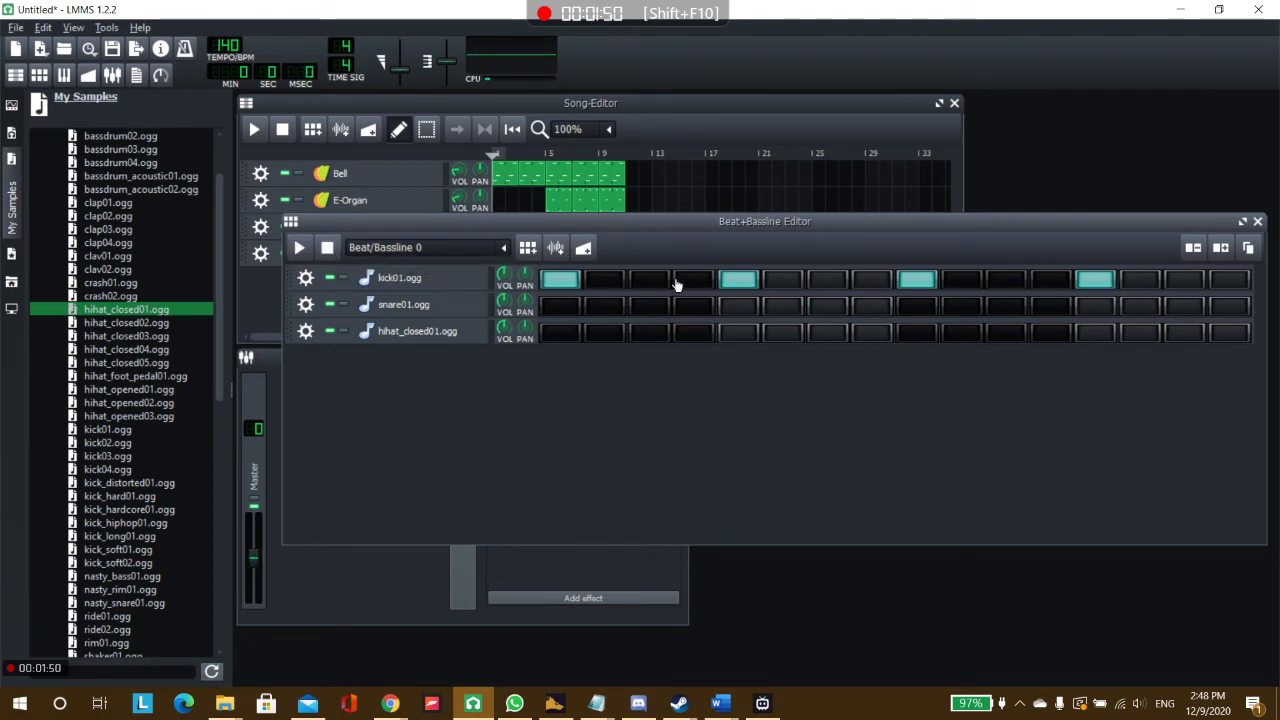
Place snare hits on steps 5 and 13 and closed hi-hat hits on steps 3, 7, 11 and 15, and audition the beat.
{"action": "left_click", "coordinate": [735, 308]}
{"action": "left_click", "coordinate": [1090, 308]}
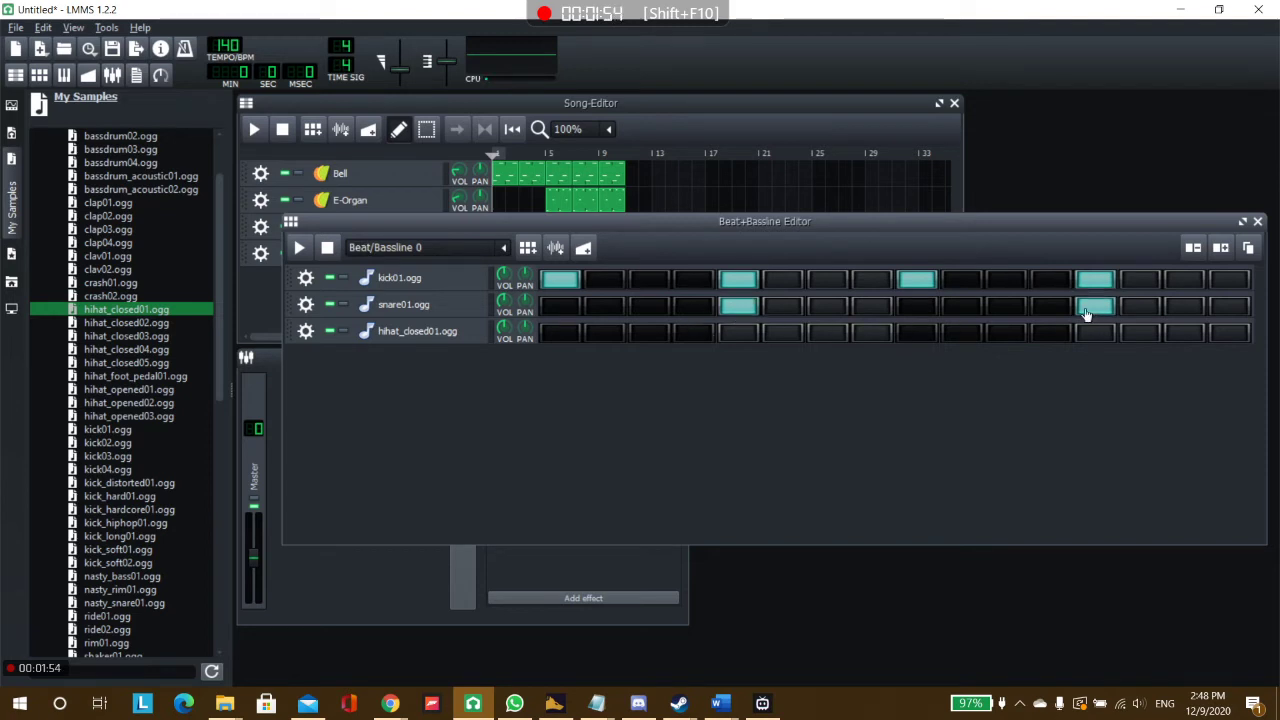
{"action": "left_click", "coordinate": [648, 334]}
{"action": "left_click", "coordinate": [828, 334]}
{"action": "left_click", "coordinate": [999, 338]}
{"action": "left_click", "coordinate": [1178, 338]}
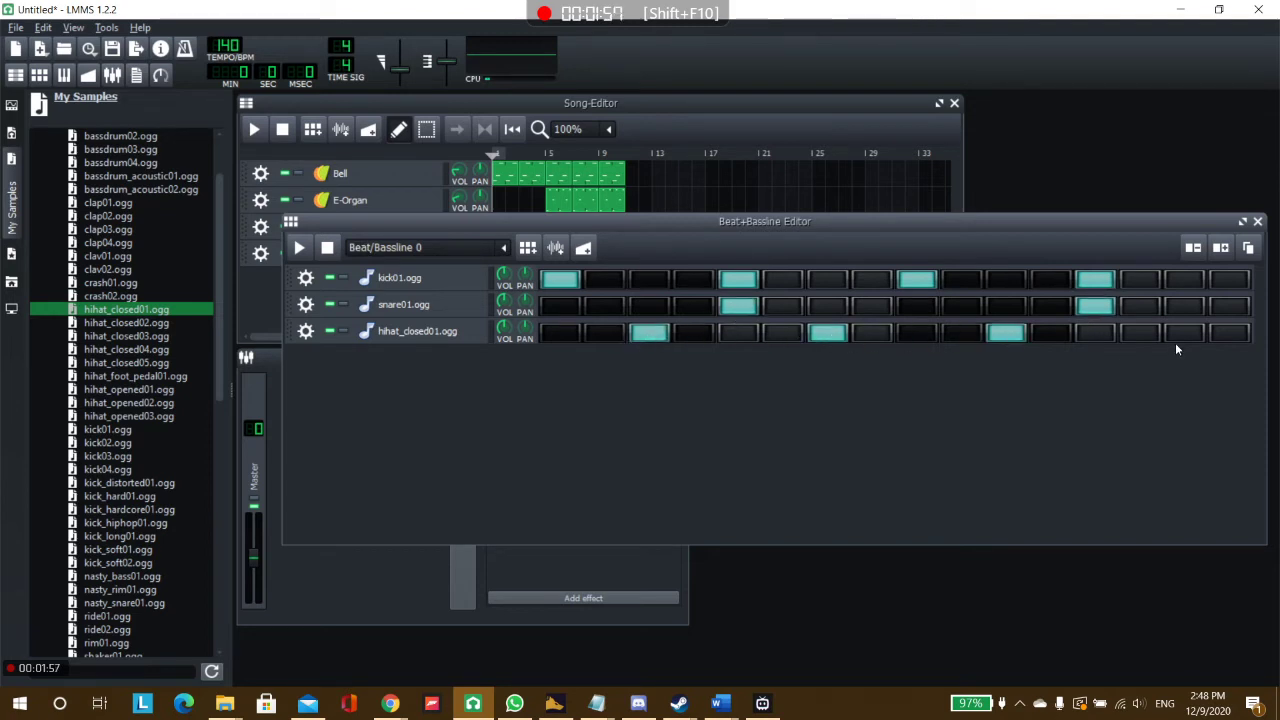
{"action": "left_click", "coordinate": [298, 250]}
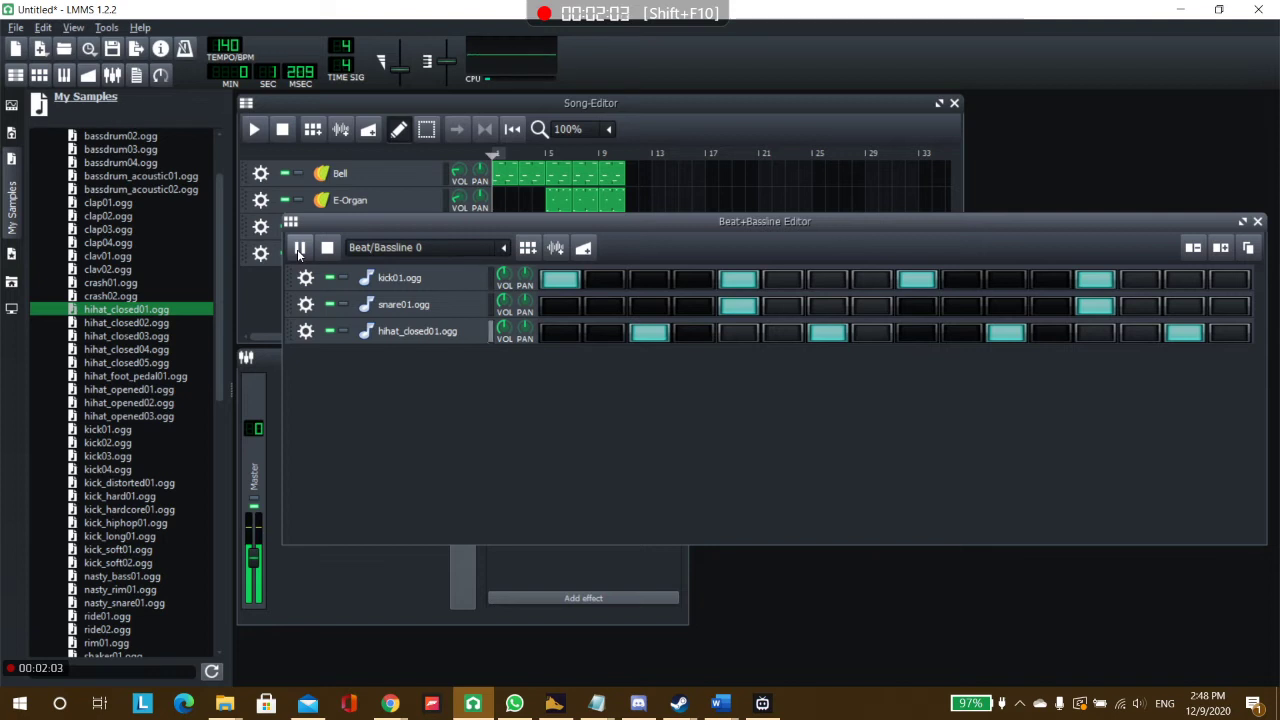
{"action": "left_click", "coordinate": [327, 250]}
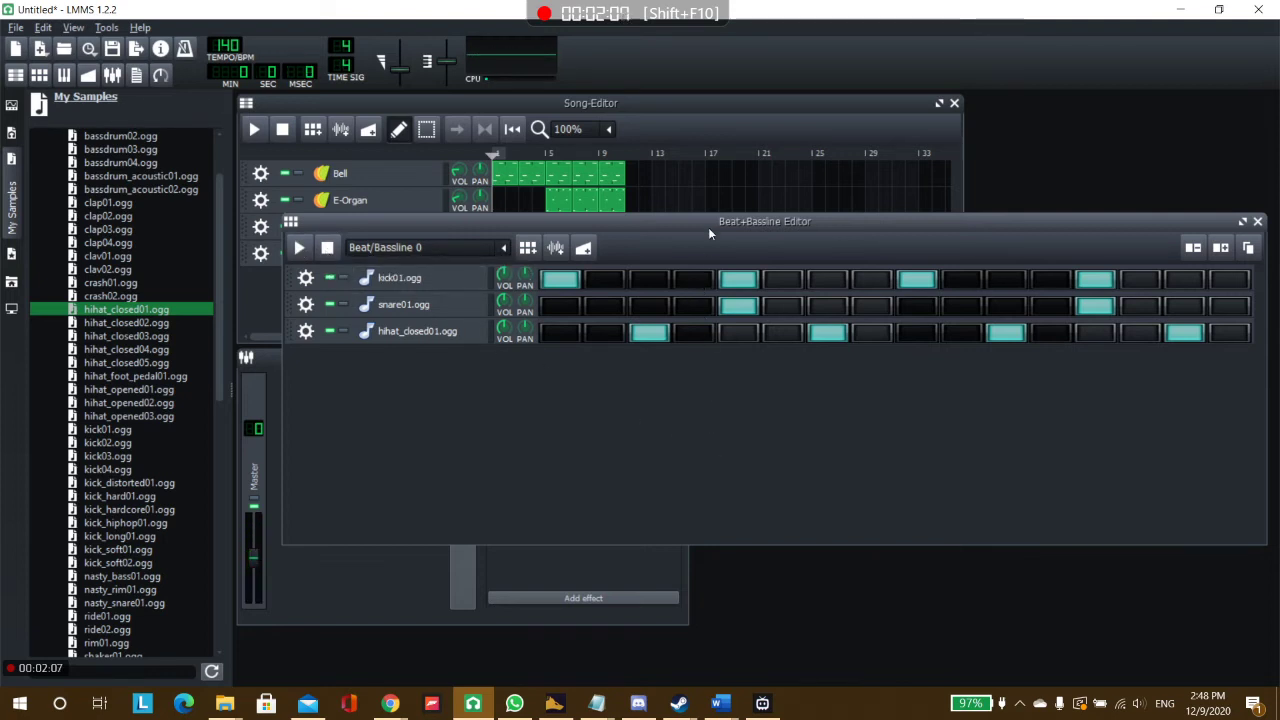
Clear all snare and closed hi-hat hits from Beat/Bassline 0, leaving only the kick pattern.
{"action": "left_click_drag", "start_coordinate": [708, 224], "coordinate": [696, 252]}
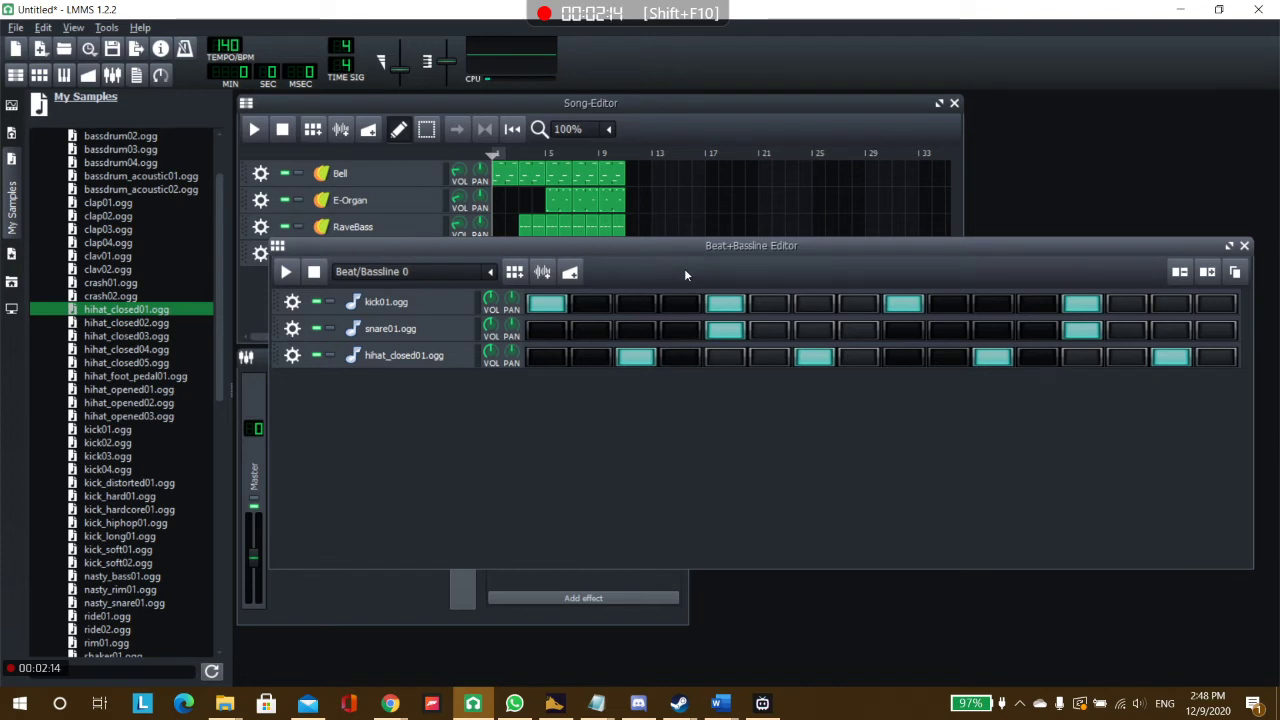
{"action": "left_click", "coordinate": [637, 358]}
{"action": "left_click", "coordinate": [724, 332]}
{"action": "left_click", "coordinate": [809, 359]}
{"action": "left_click", "coordinate": [980, 358]}
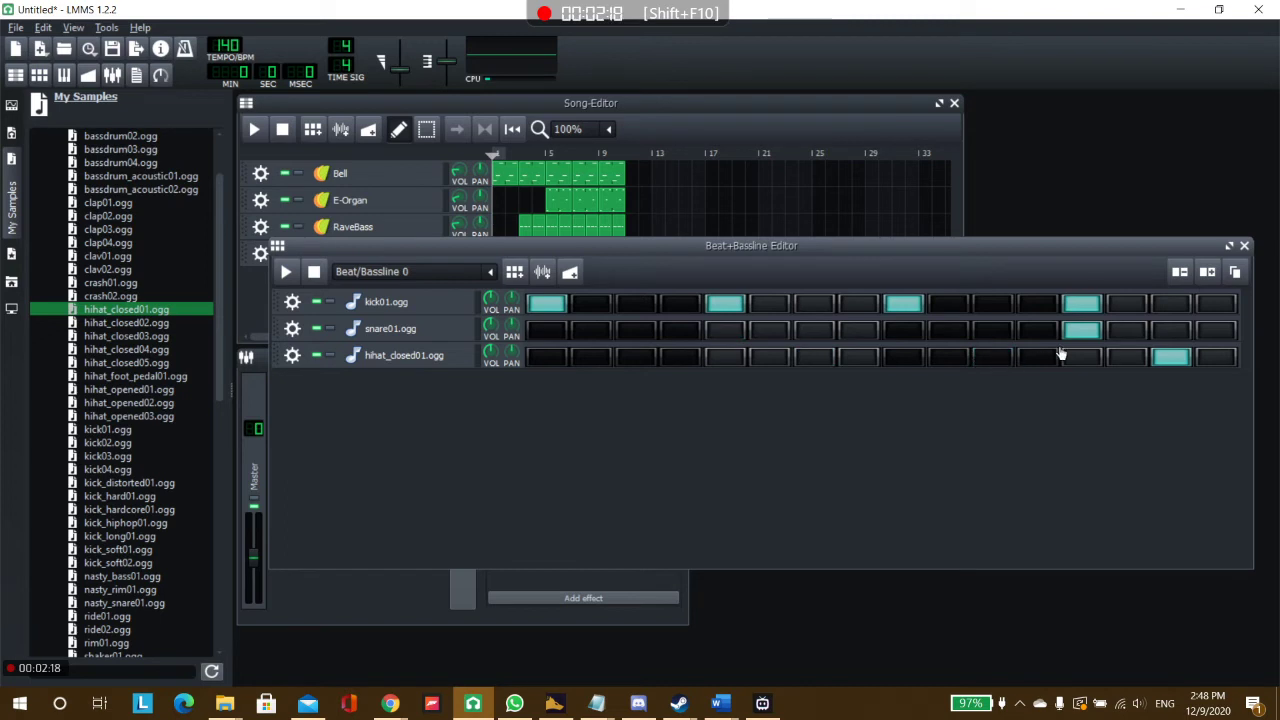
{"action": "left_click", "coordinate": [1089, 334]}
{"action": "left_click", "coordinate": [1172, 358]}
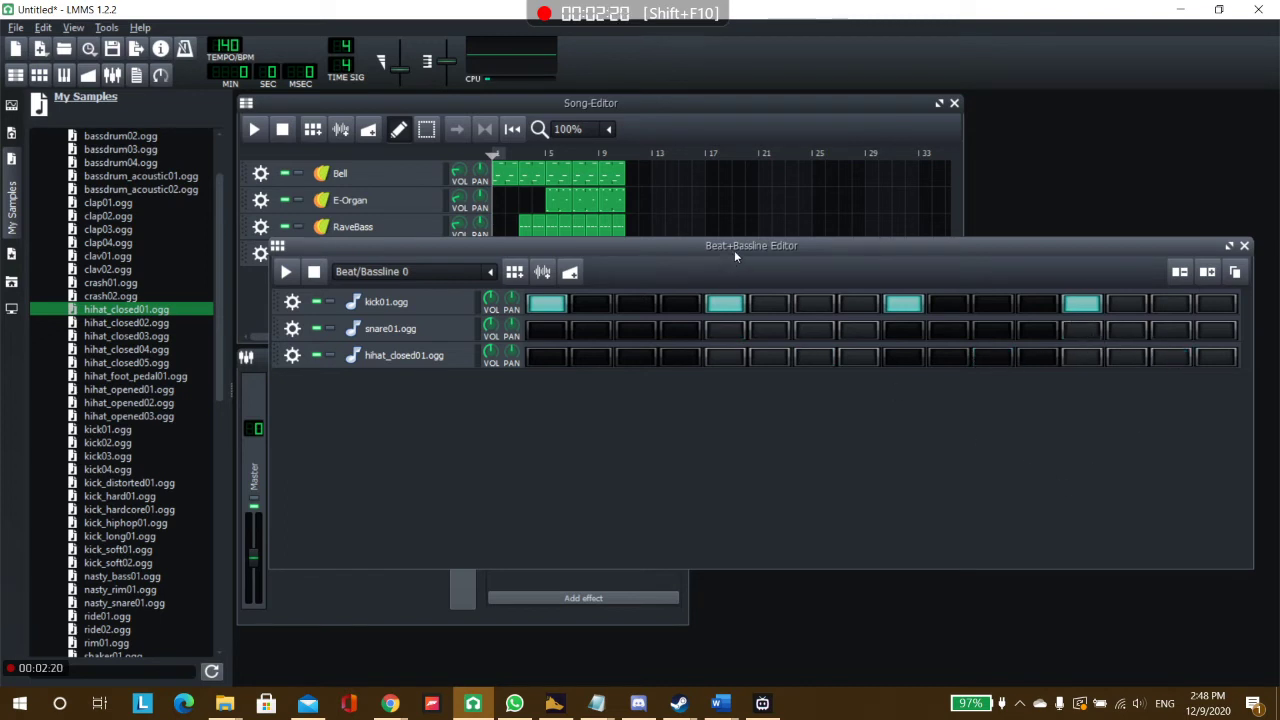
Close the Beat+Bassline Editor and add a second beat/bassline track to the song.
{"action": "left_click_drag", "start_coordinate": [735, 255], "coordinate": [708, 275]}
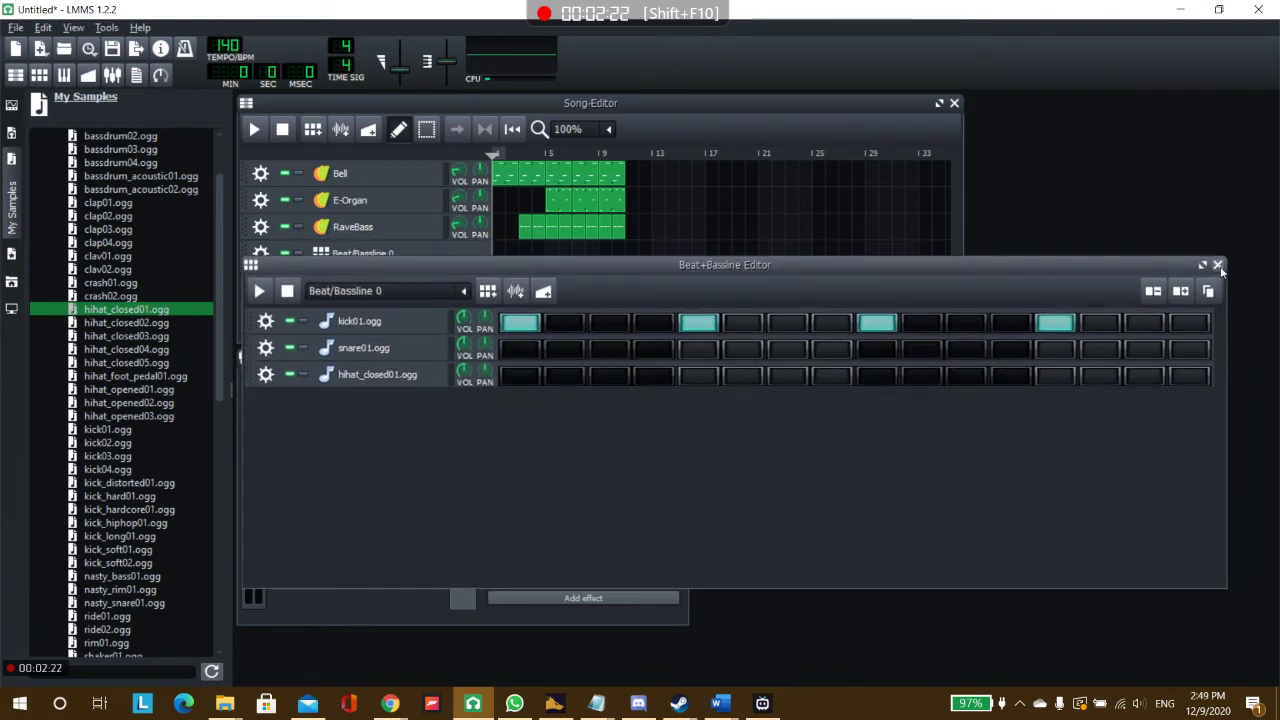
{"action": "left_click", "coordinate": [1218, 265]}
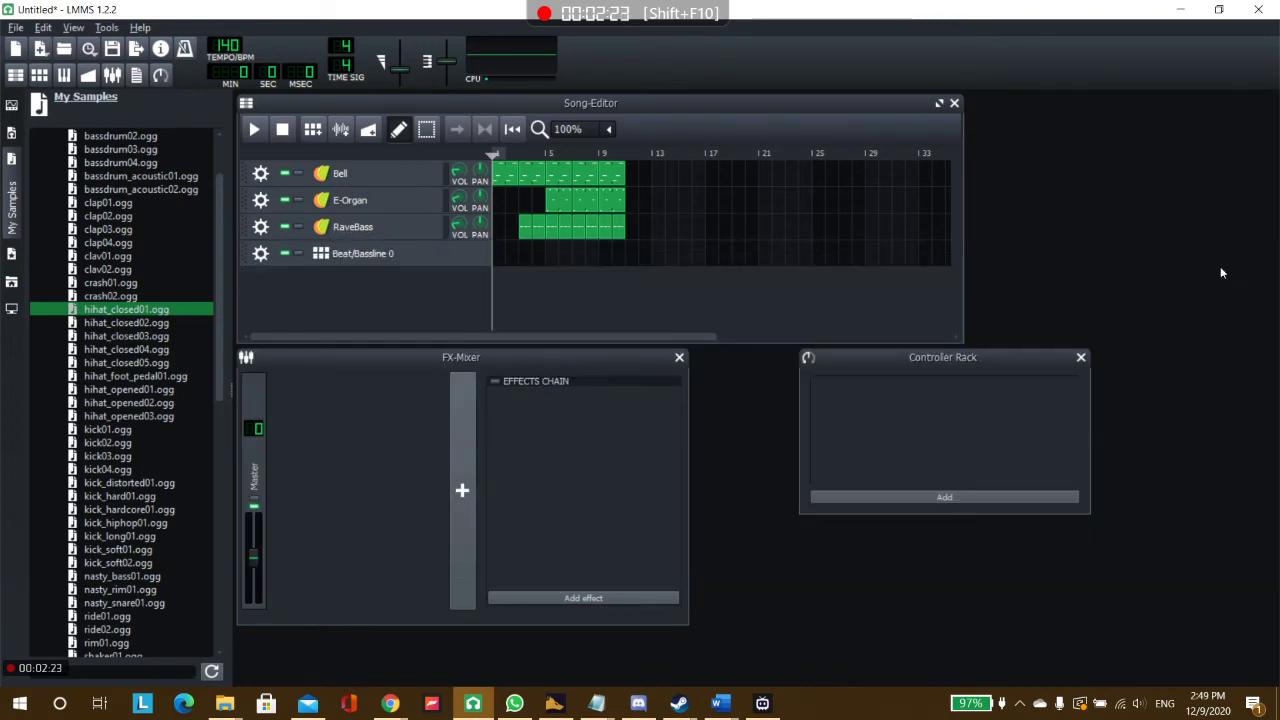
{"action": "left_click", "coordinate": [312, 130]}
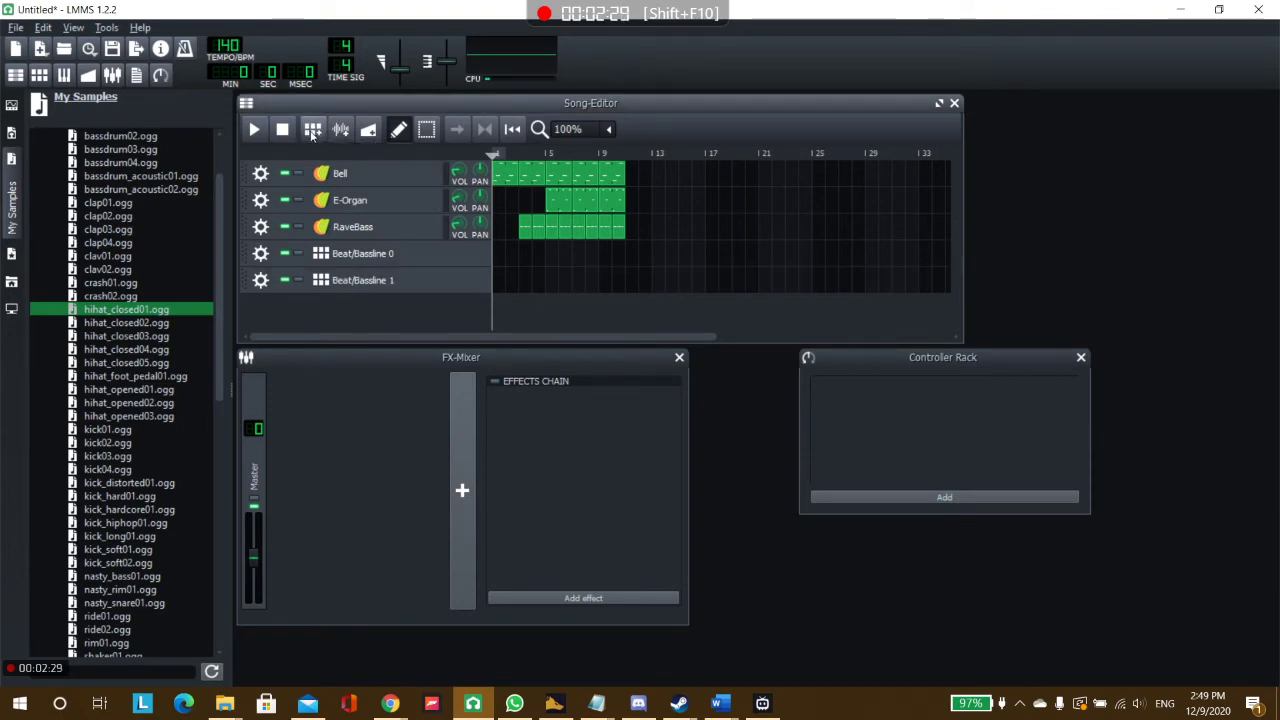
Add a third beat/bassline track to the song and make the Song-Editor slightly taller.
{"action": "left_click", "coordinate": [312, 131]}
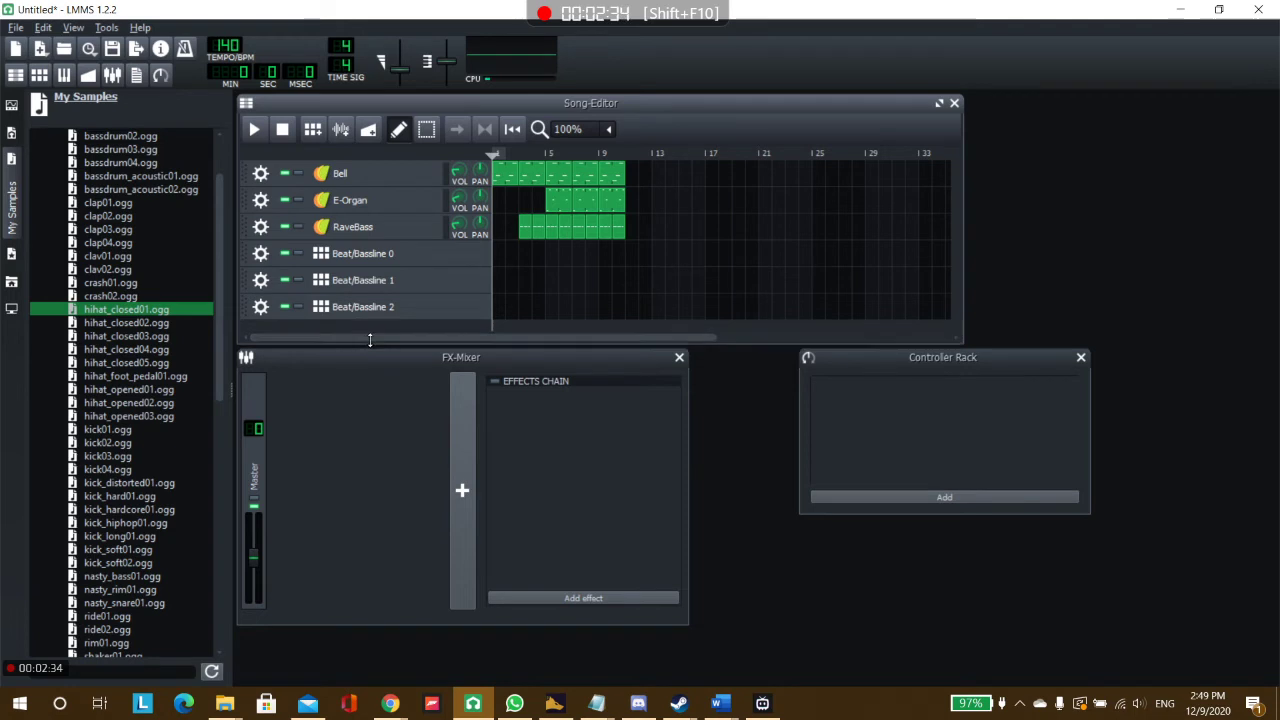
{"action": "left_click_drag", "start_coordinate": [371, 342], "coordinate": [368, 366]}
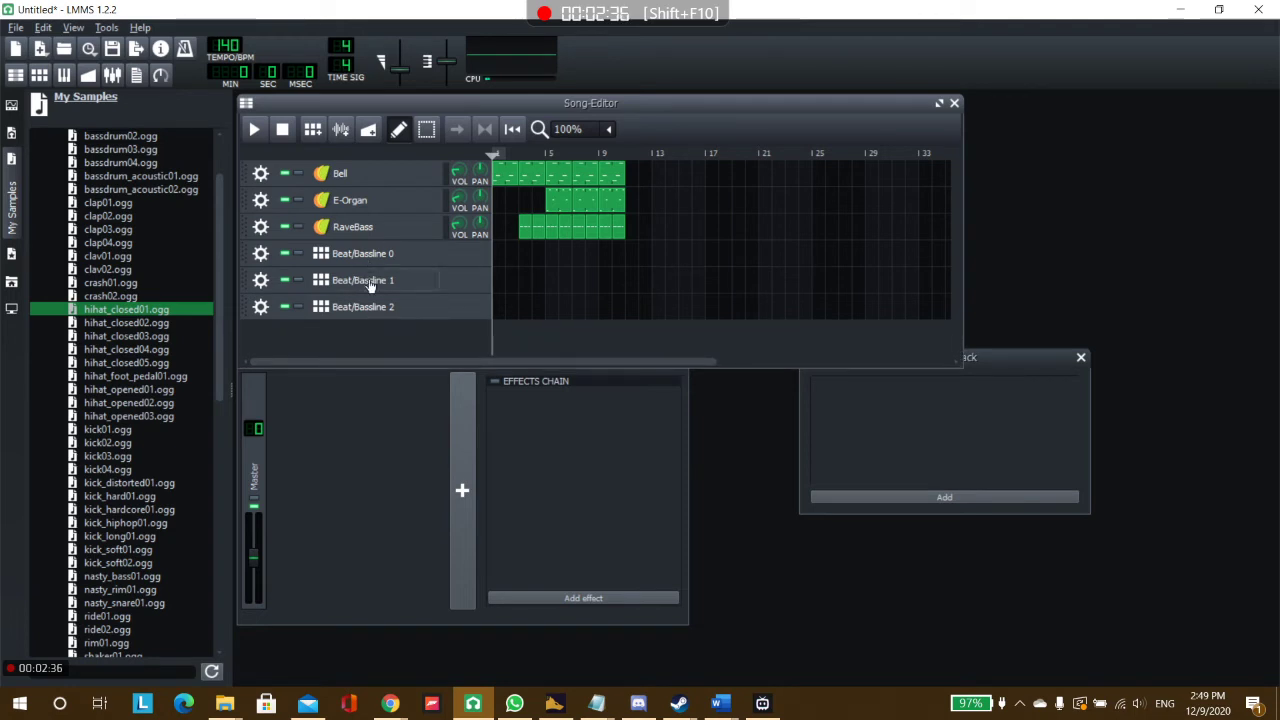
Open the Beat/Bassline 1 pattern and place kick01 hits on steps 1, 5, 9 and 13.
{"action": "left_click_drag", "start_coordinate": [371, 283], "coordinate": [370, 289]}
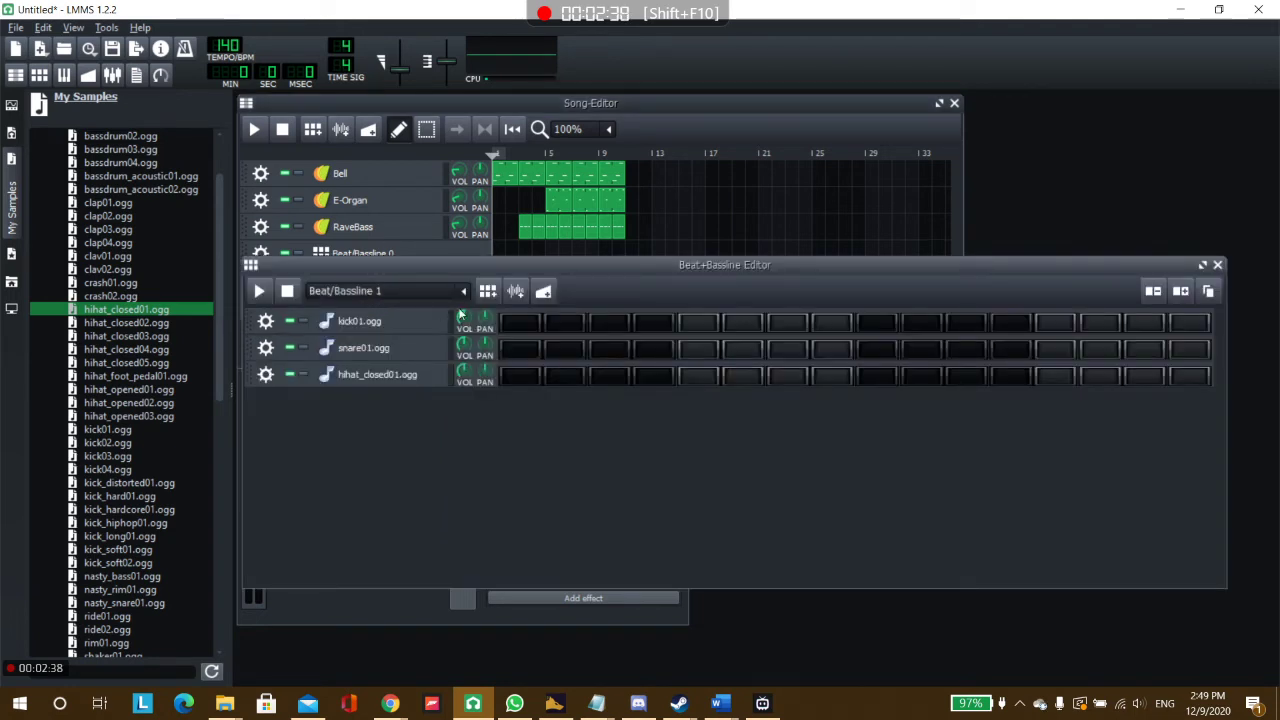
{"action": "left_click", "coordinate": [522, 324]}
{"action": "left_click", "coordinate": [698, 323]}
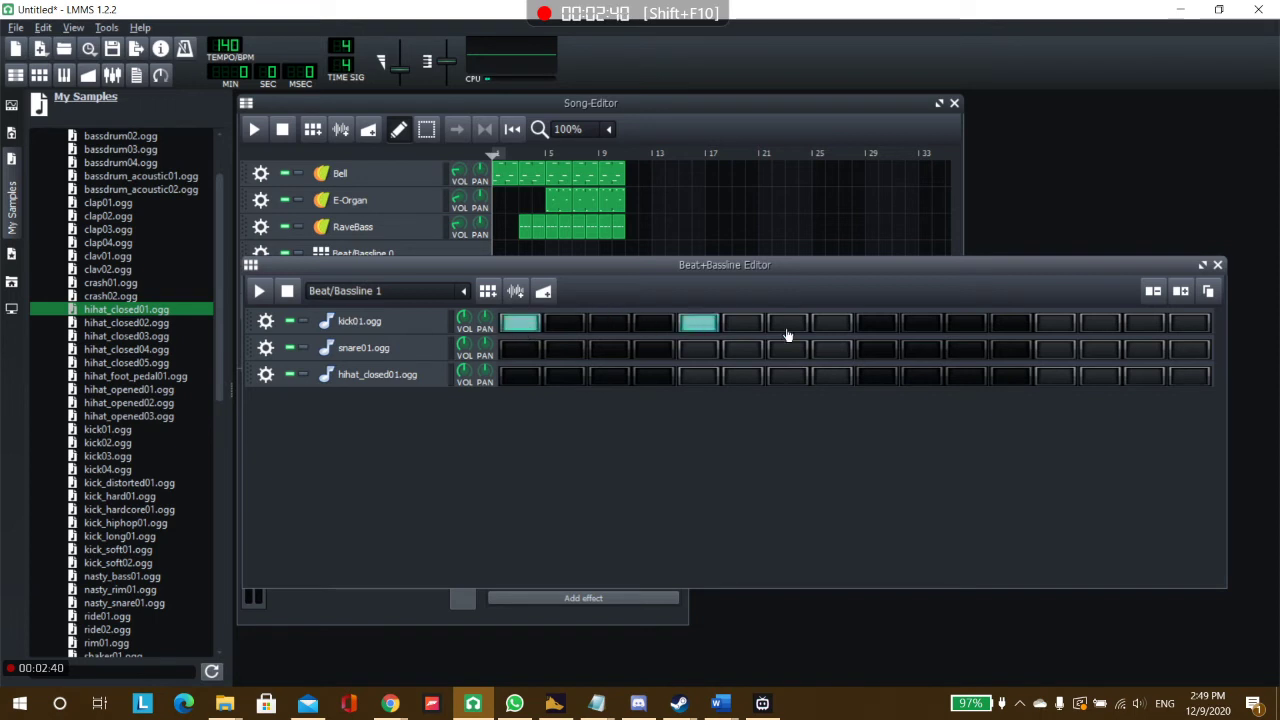
{"action": "left_click", "coordinate": [877, 323]}
{"action": "left_click", "coordinate": [1052, 324]}
Place snare01 hits on steps 5 and 13 only of Beat/Bassline 1, and close the Beat+Bassline Editor.
{"action": "left_click", "coordinate": [712, 352]}
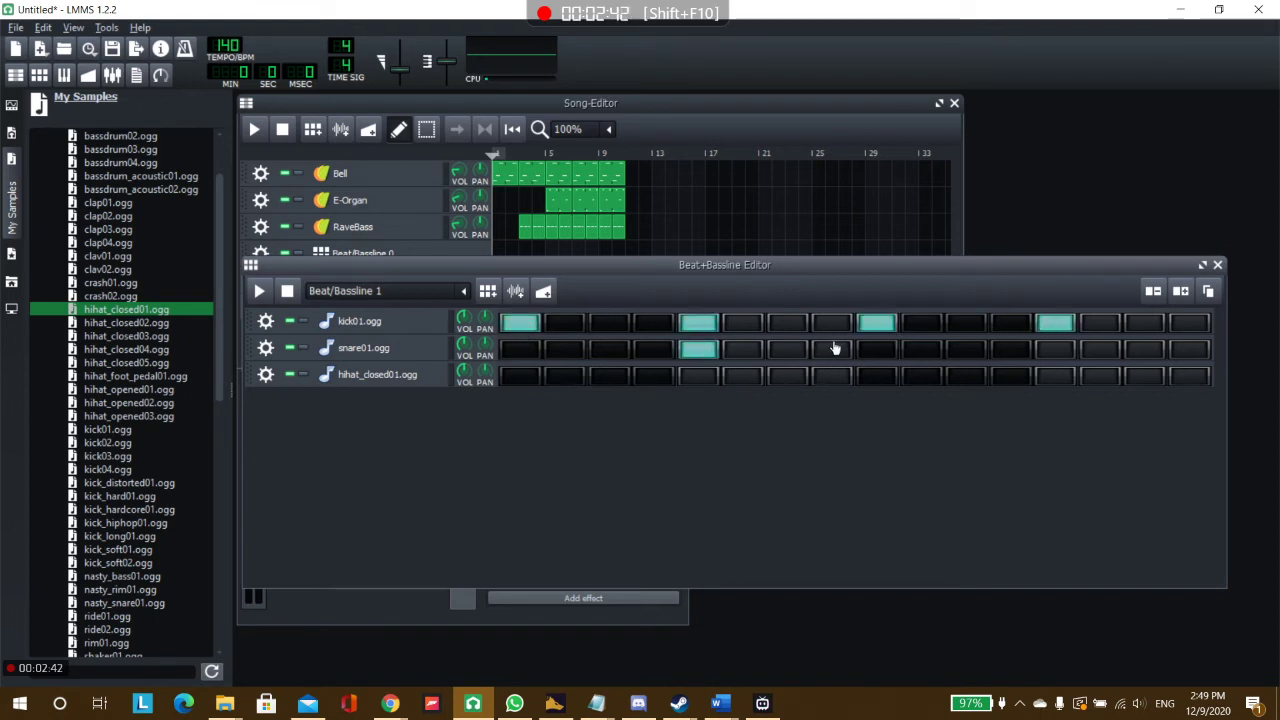
{"action": "left_click", "coordinate": [877, 352]}
{"action": "left_click", "coordinate": [1053, 354]}
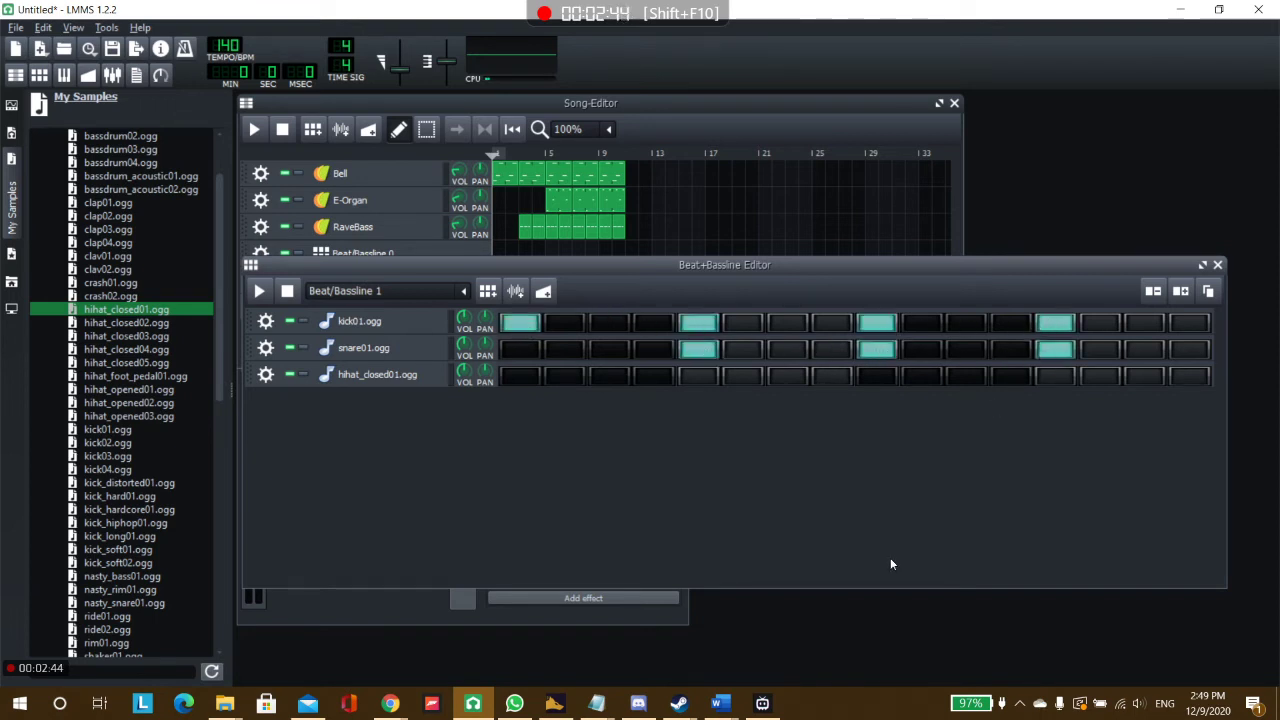
{"action": "left_click", "coordinate": [877, 350]}
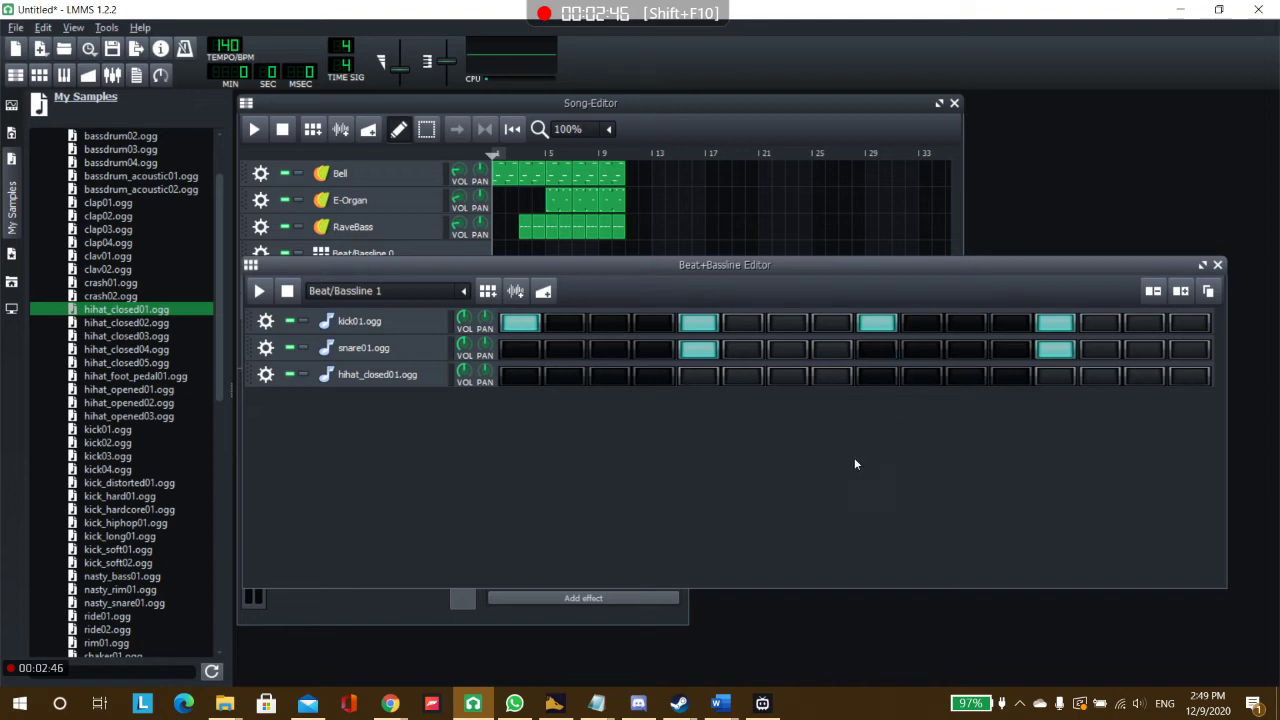
{"action": "left_click", "coordinate": [1218, 265]}
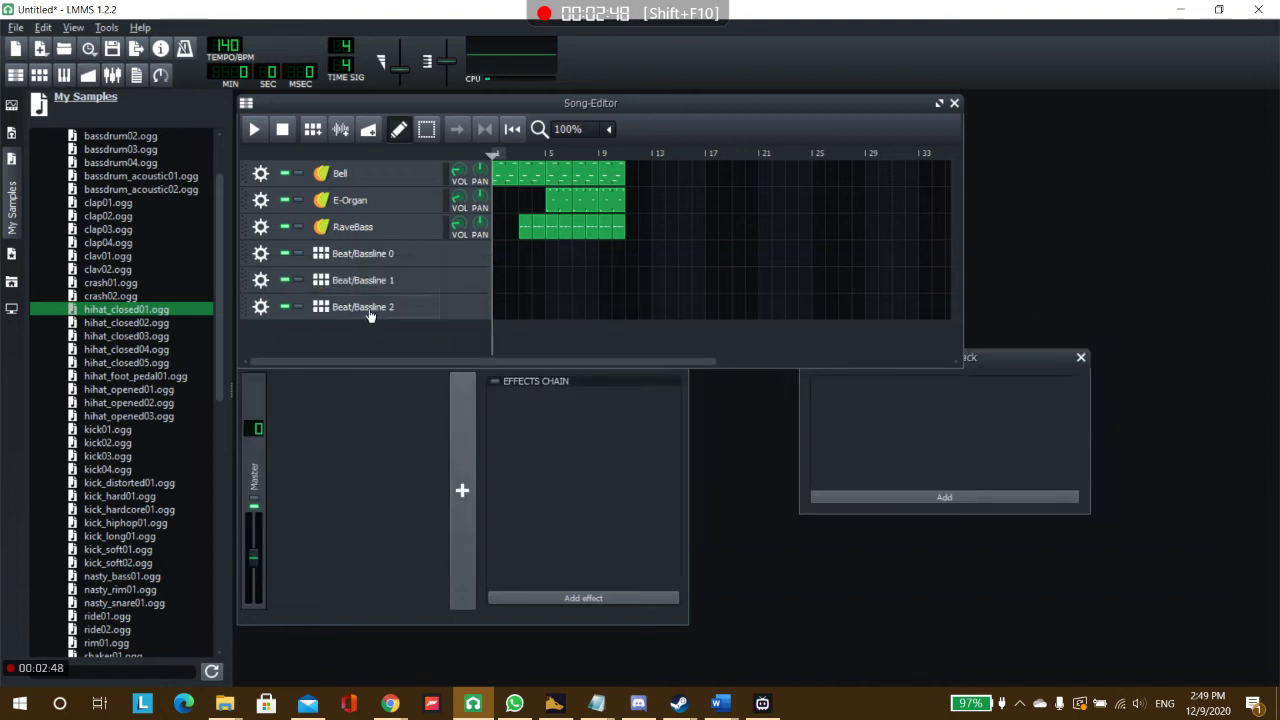
Open the Beat/Bassline 2 pattern and place kick01 hits on steps 1, 5, 9 and 13.
{"action": "left_click", "coordinate": [420, 310]}
{"action": "left_click", "coordinate": [520, 322]}
{"action": "left_click", "coordinate": [698, 322]}
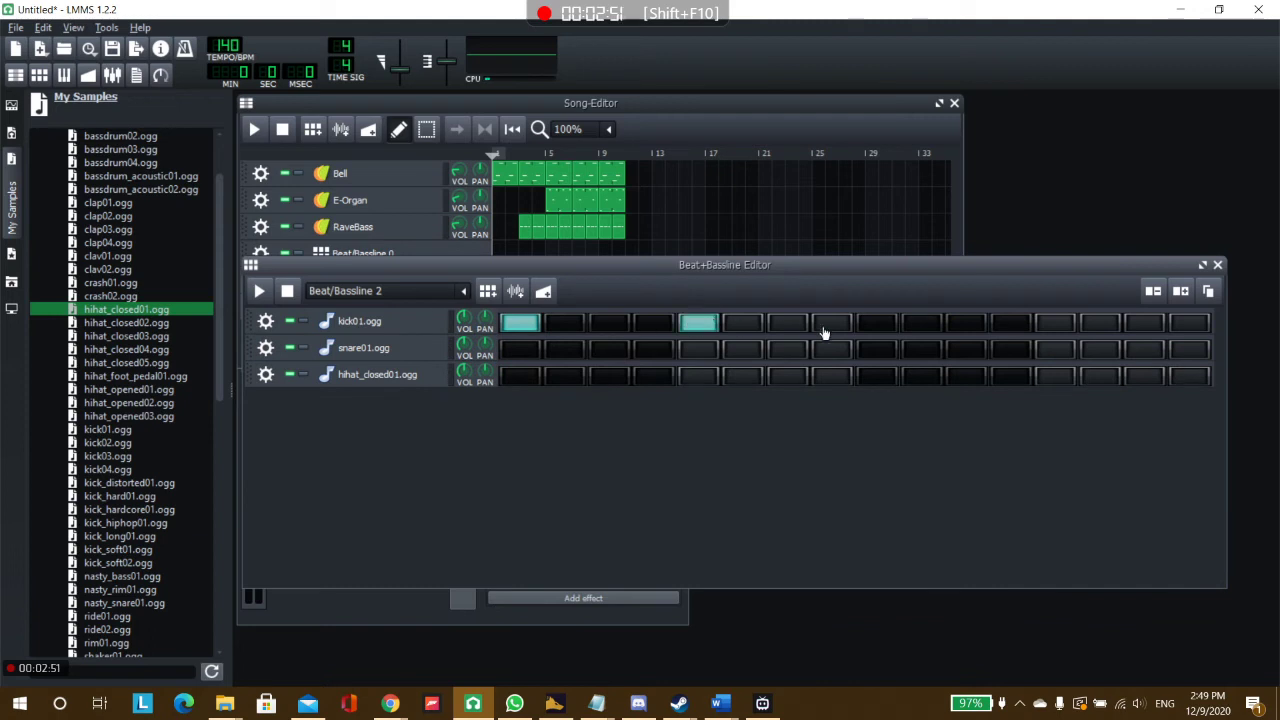
{"action": "left_click", "coordinate": [876, 322]}
{"action": "left_click", "coordinate": [1055, 322]}
Add snare01 hits on steps 5 and 13 and hihat_closed01 hits on steps 3, 7, 11 and 15 of Beat/Bassline 2, and close the editor.
{"action": "left_click", "coordinate": [698, 348]}
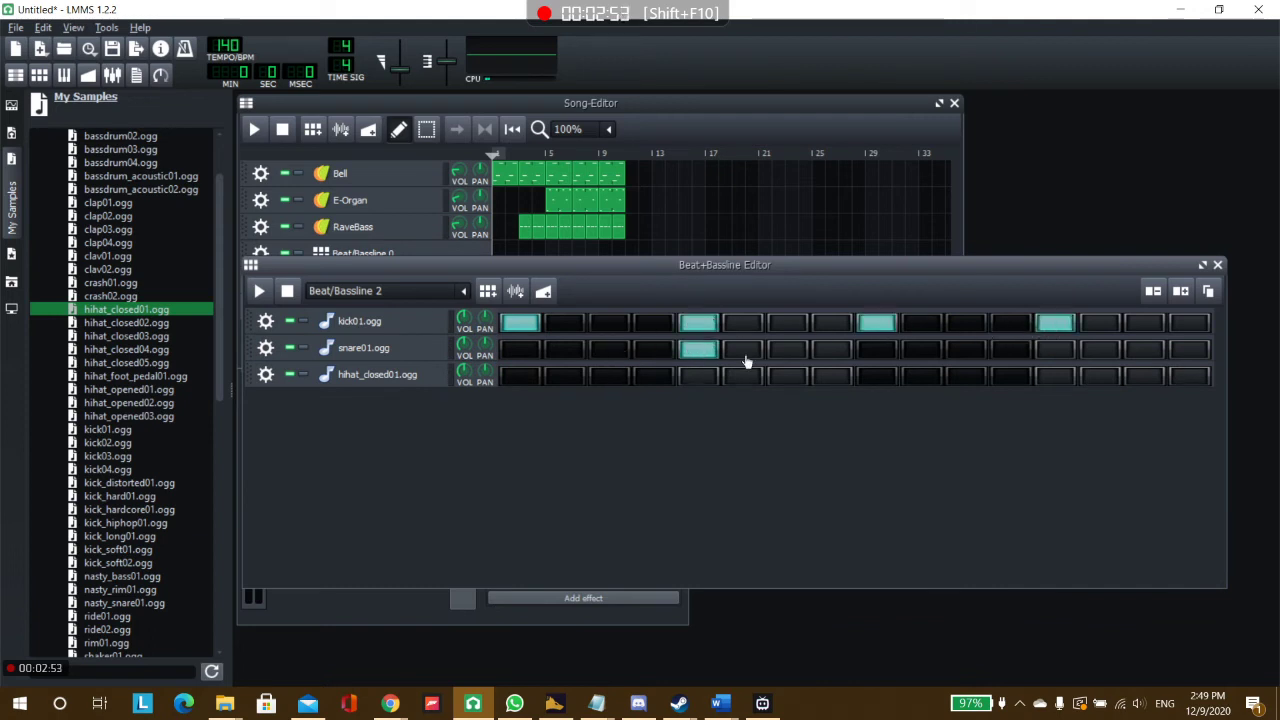
{"action": "left_click", "coordinate": [1055, 348]}
{"action": "left_click", "coordinate": [609, 376]}
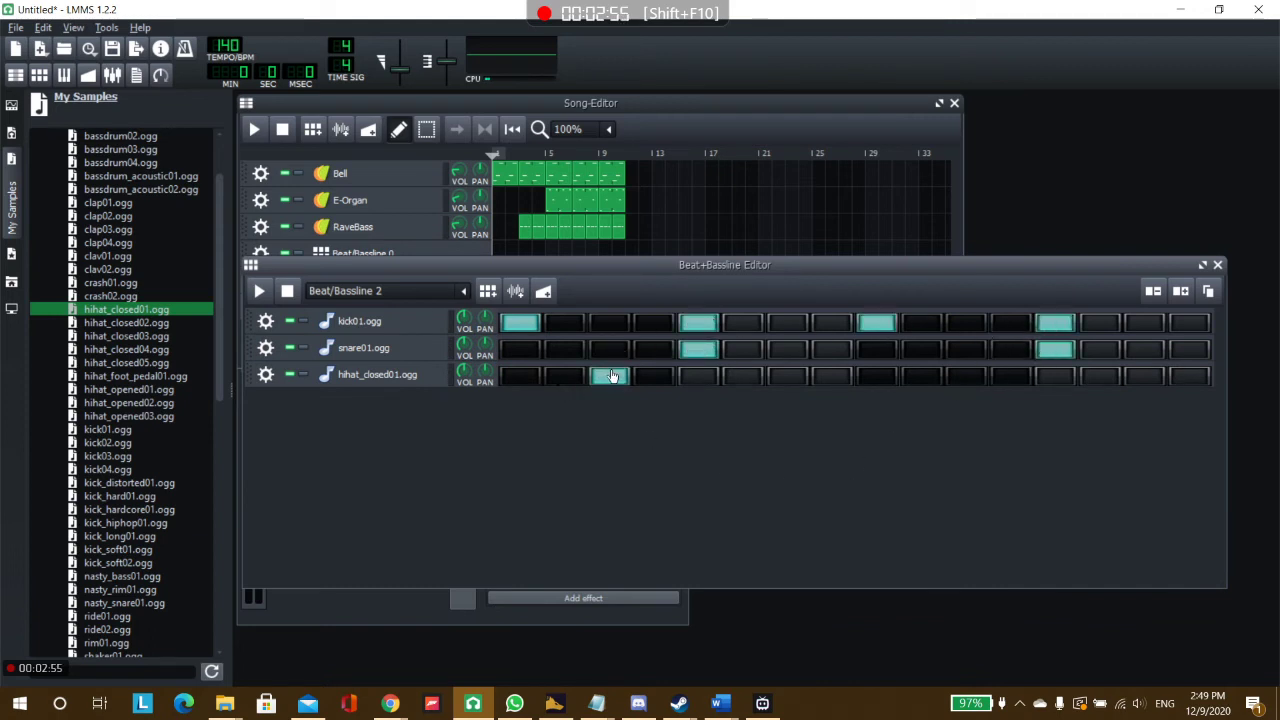
{"action": "left_click", "coordinate": [787, 376]}
{"action": "left_click", "coordinate": [965, 376]}
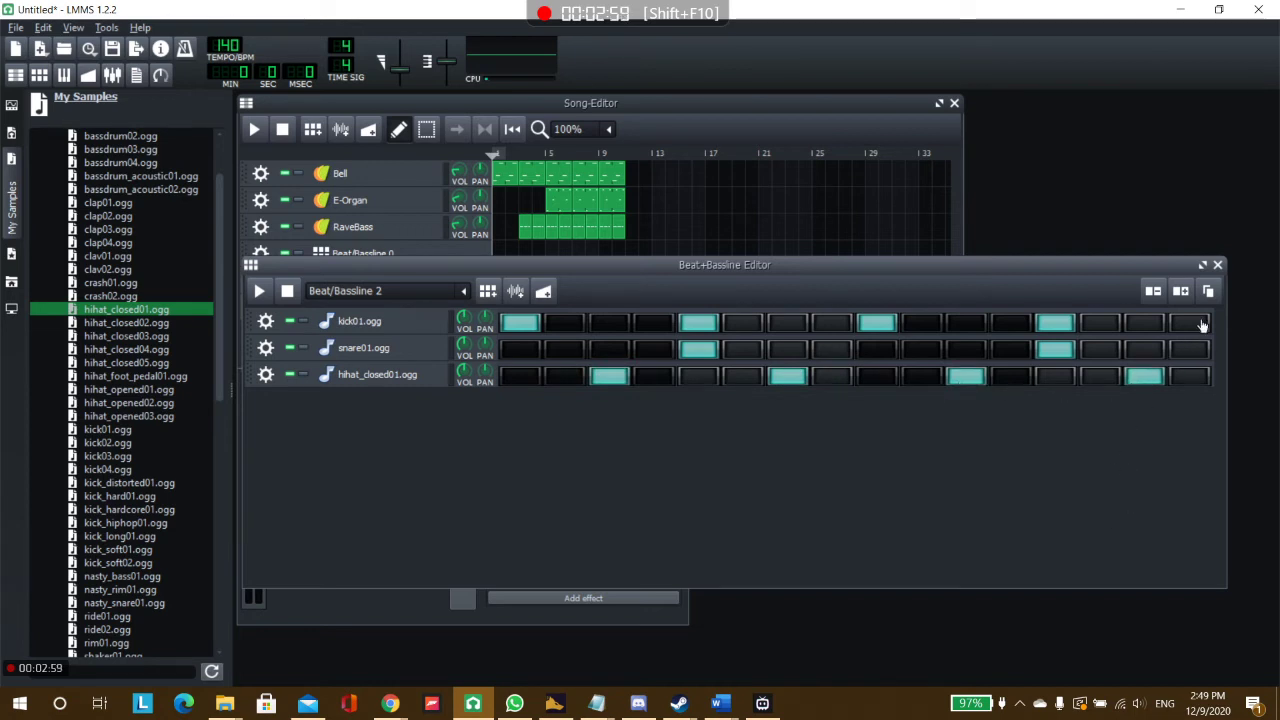
{"action": "left_click", "coordinate": [1217, 264]}
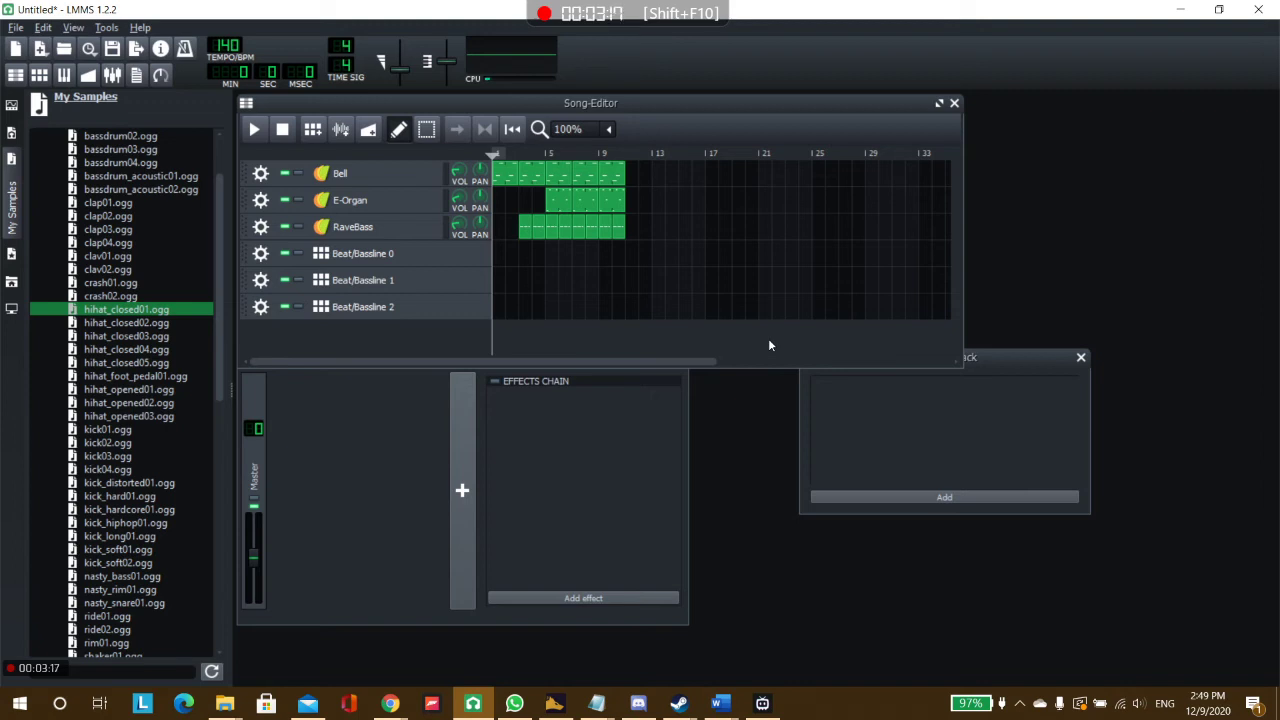
Fill Beat/Bassline 0 in bars 3–4, Beat/Bassline 1 in bars 5–8 and Beat/Bassline 2 in bars 9–12, and extend the instrument tracks through bar 12.
{"action": "left_click", "coordinate": [525, 256]}
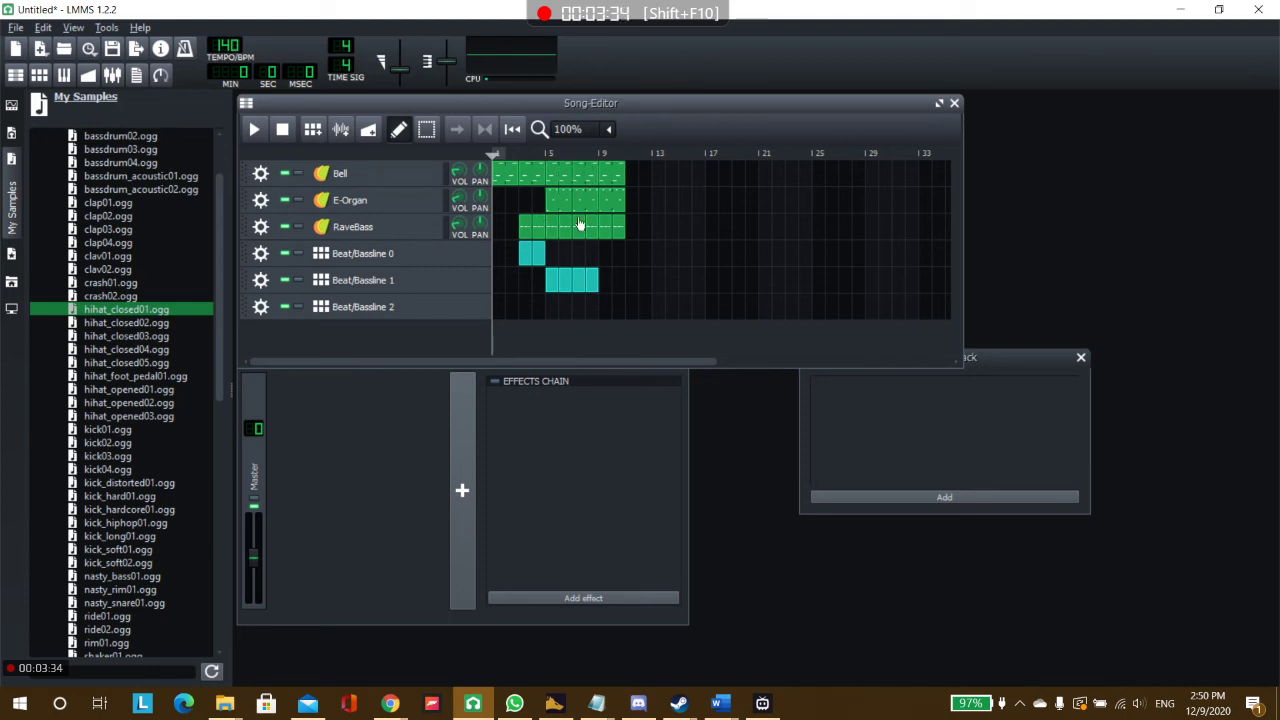
{"action": "left_click", "coordinate": [607, 305]}
{"action": "left_click_drag", "start_coordinate": [622, 174], "coordinate": [650, 228]}
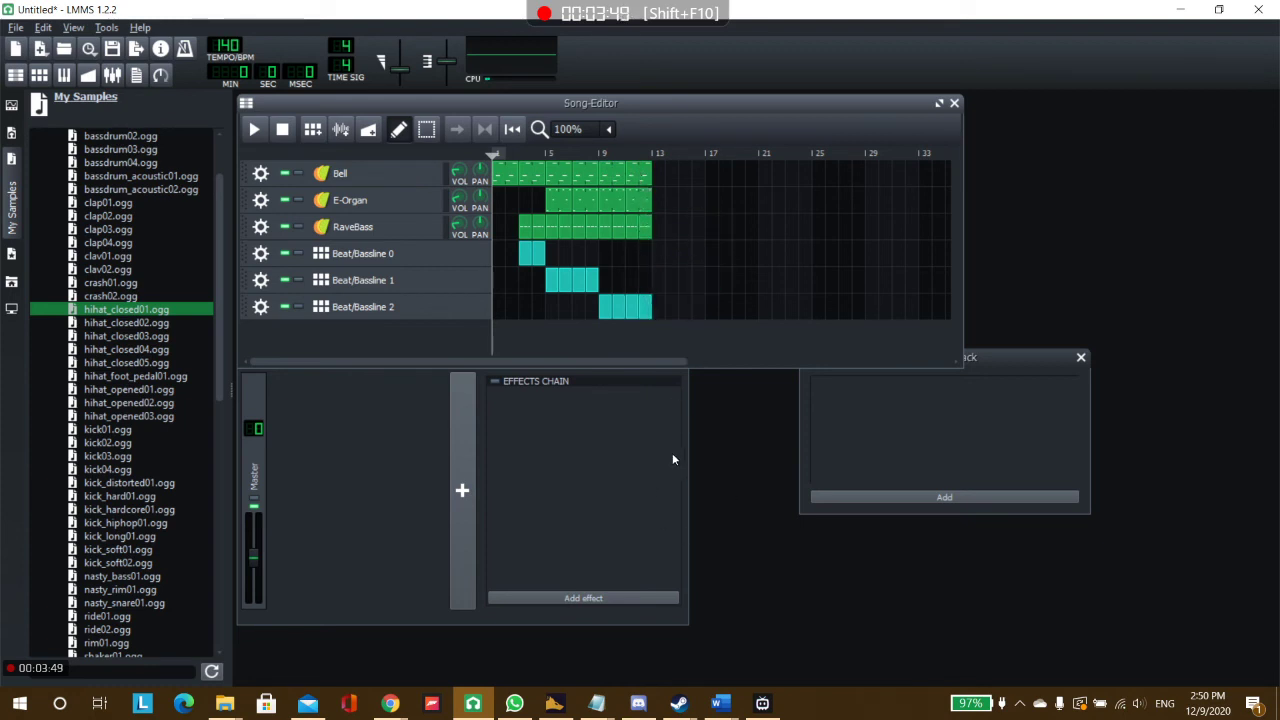
Play the song arrangement from the start to hear the drums with the instruments, and stop playback.
{"action": "left_click", "coordinate": [254, 130]}
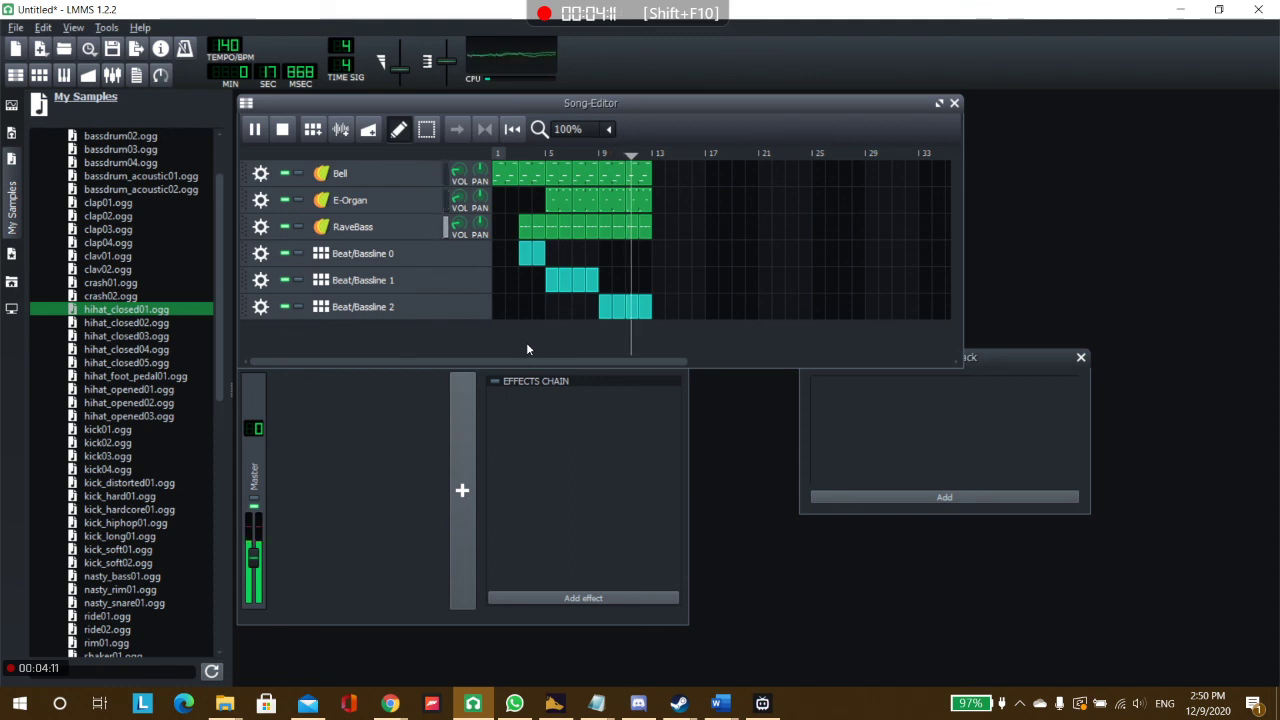
{"action": "left_click", "coordinate": [282, 129]}
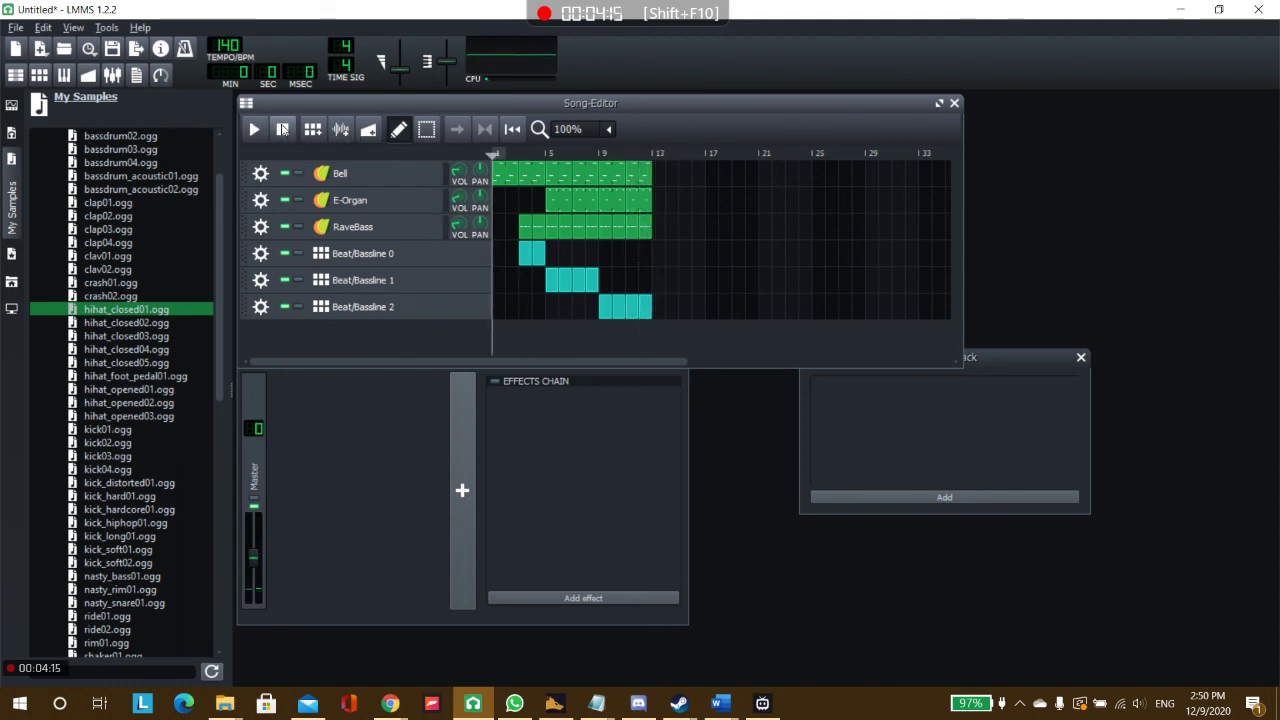